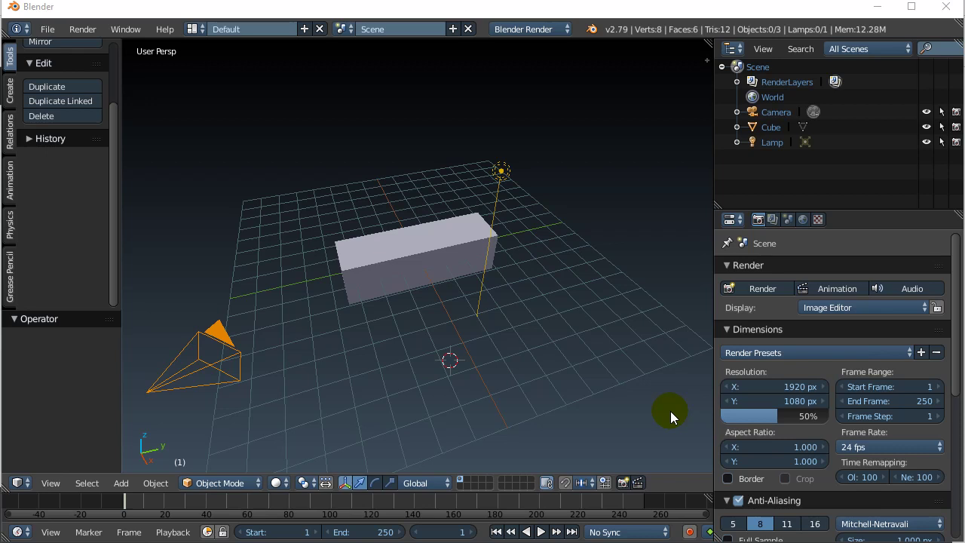
Select the stretched Cube and enable Collision physics on it with default settings
right_click(422, 254)
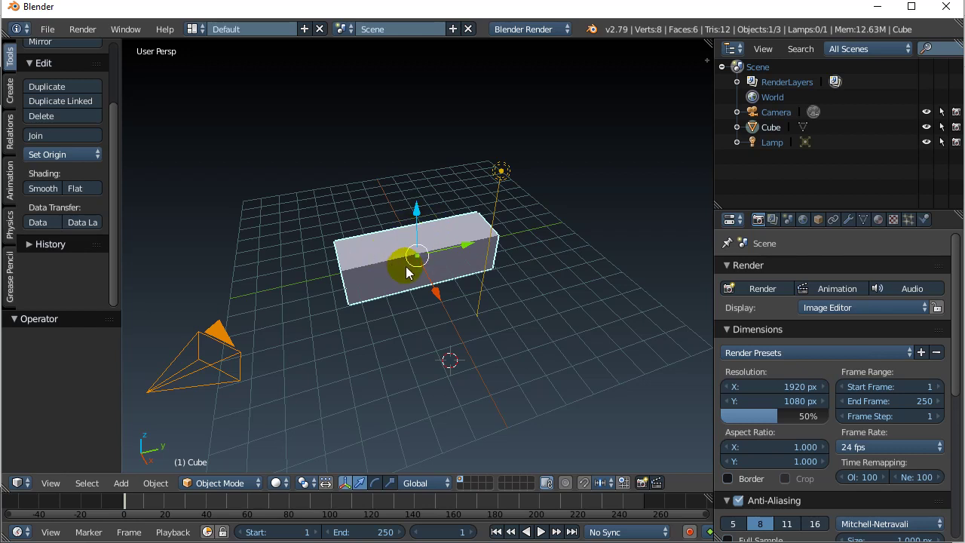
click(923, 219)
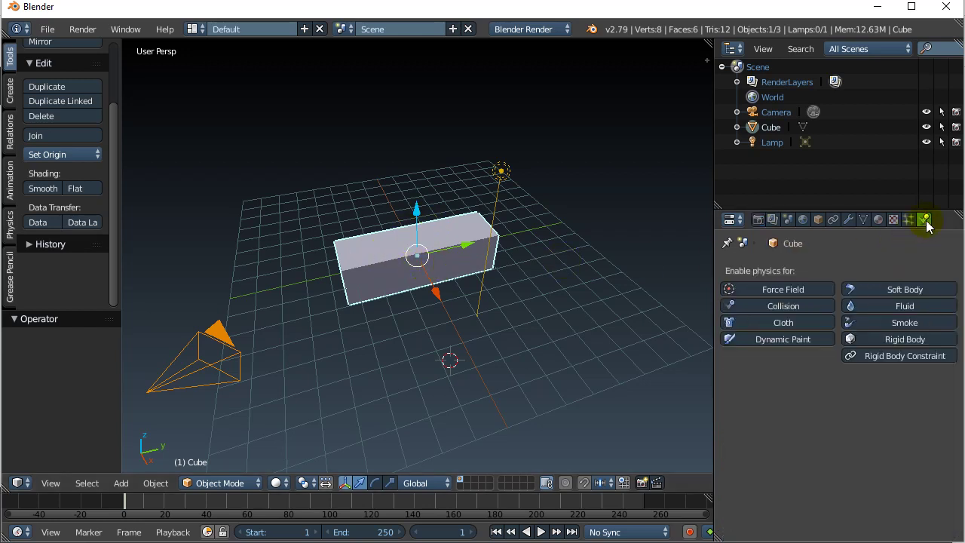
click(780, 307)
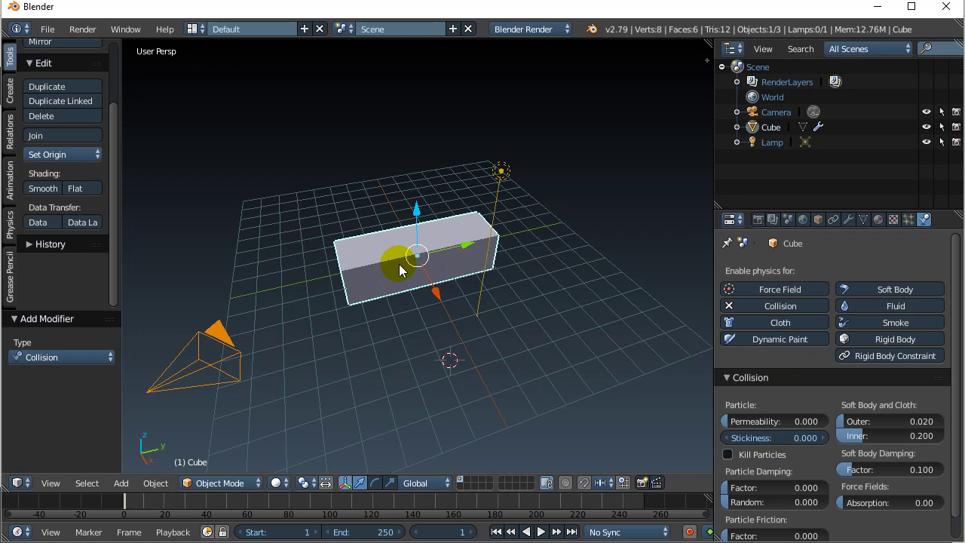
Hide the Cube and add a plane at the origin, scaled to 3.42 and raised 2.125 units
click(926, 128)
click(123, 486)
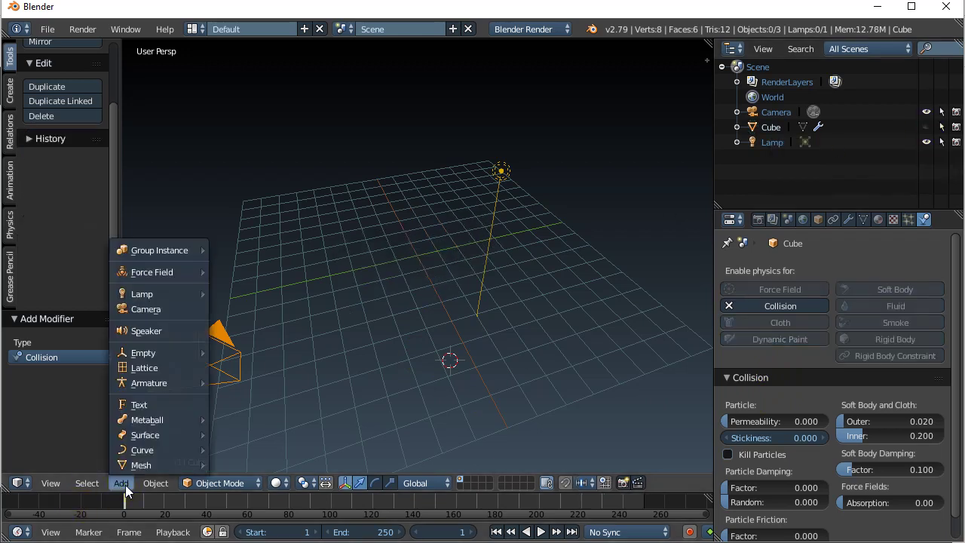
mouse_move(132, 465)
click(254, 322)
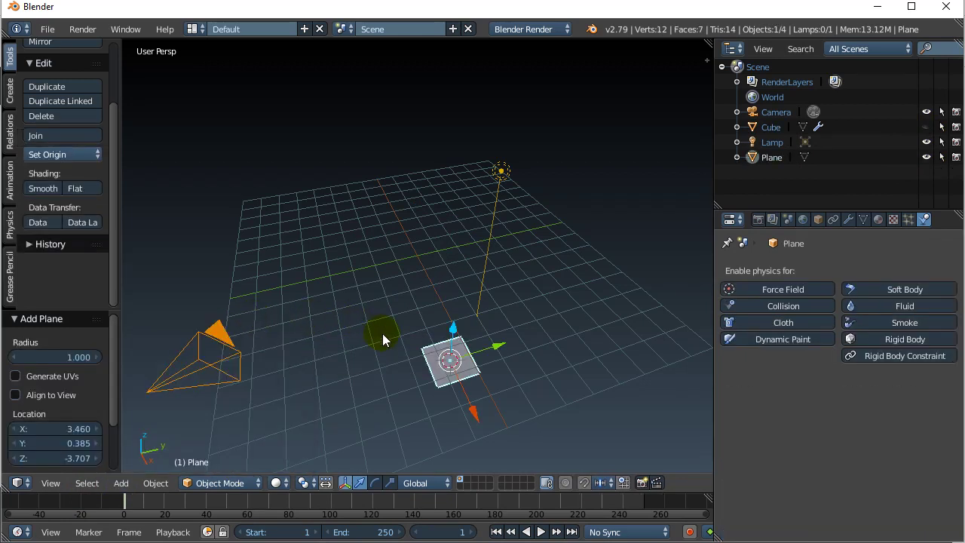
key(alt+g)
key(s)
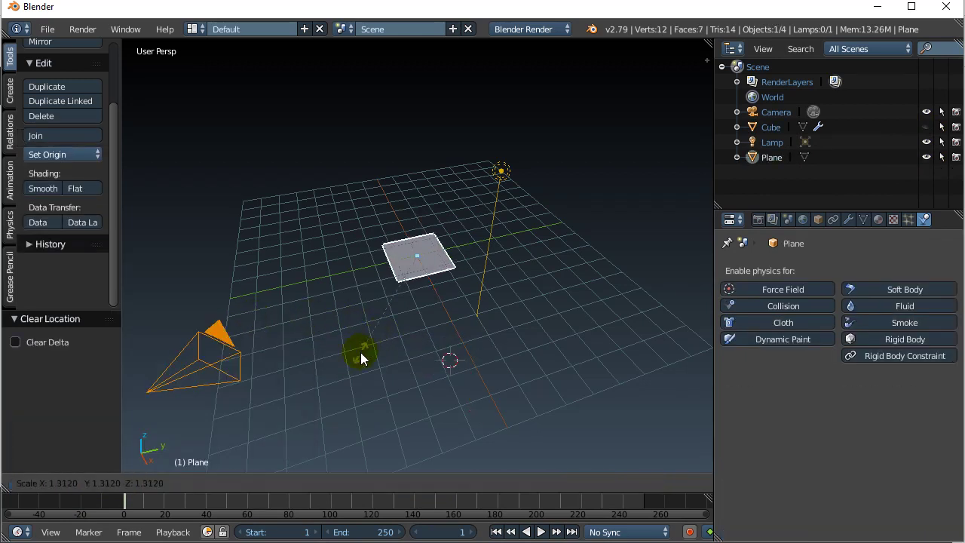
click(216, 477)
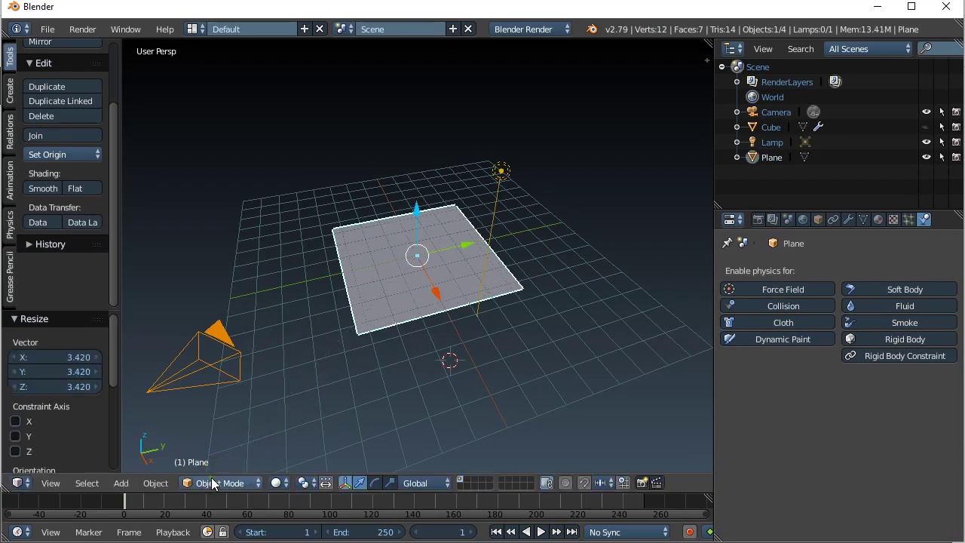
drag(417, 214, 415, 181)
Subdivide the plane three times in Edit Mode into a 16×16 grid
key(Tab)
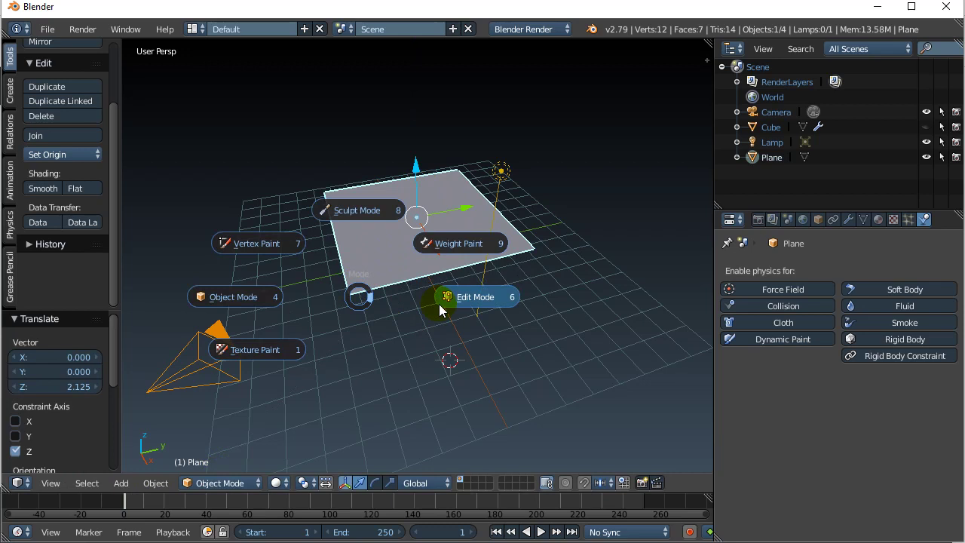
click(461, 299)
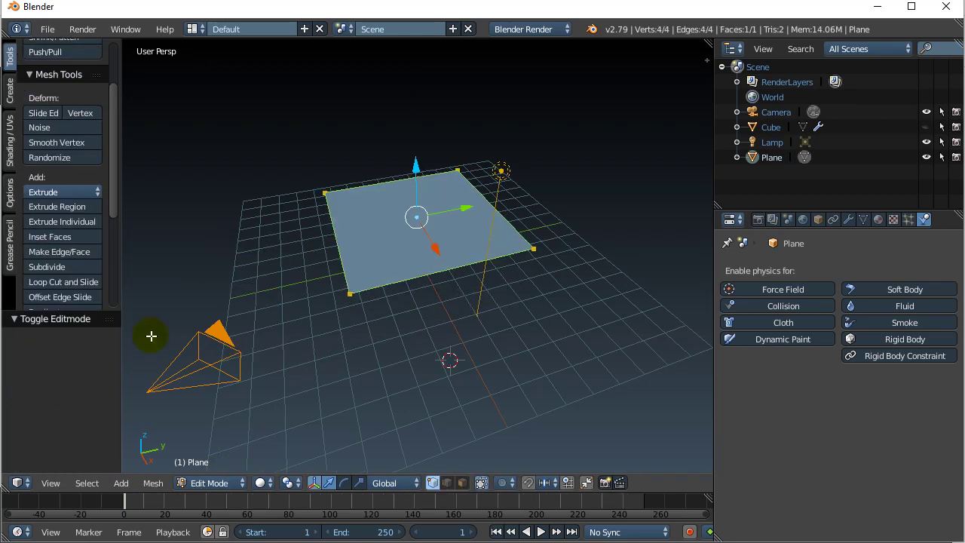
click(65, 267)
click(65, 268)
click(66, 268)
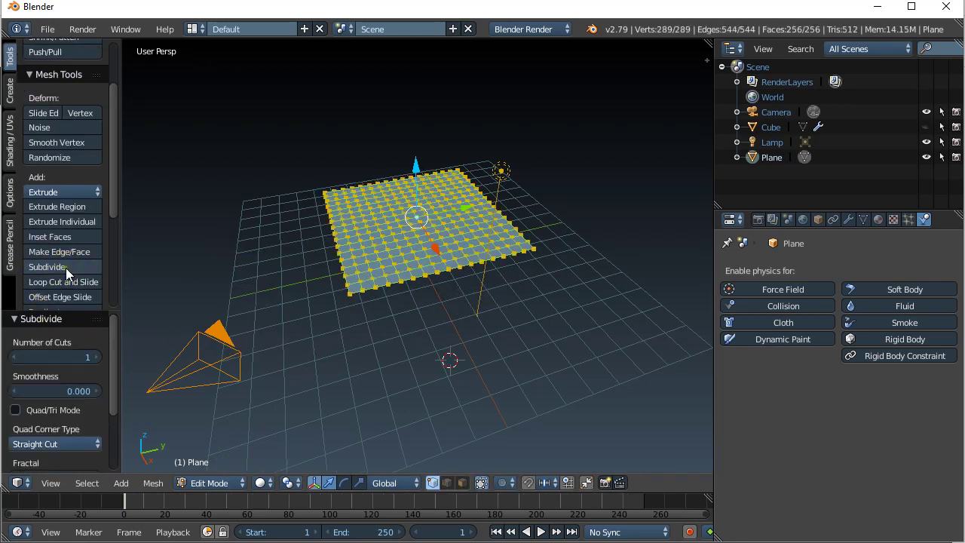
mouse_move(368, 369)
middle_down()
mouse_move(379, 401)
mouse_move(337, 354)
mouse_move(401, 390)
mouse_move(382, 394)
mouse_move(375, 364)
middle_up()
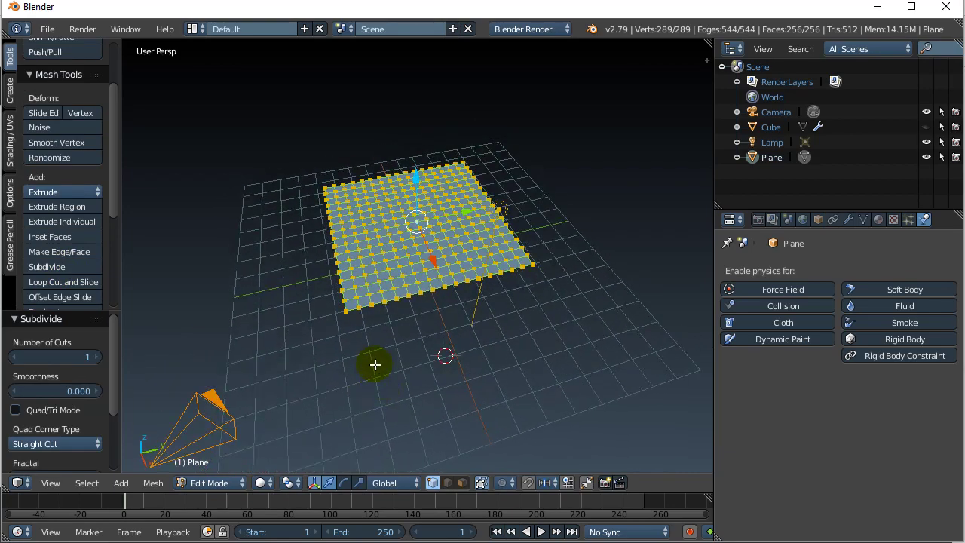
key(Tab)
Unhide the Cube and give the plane Cloth physics with the Cotton preset
click(249, 364)
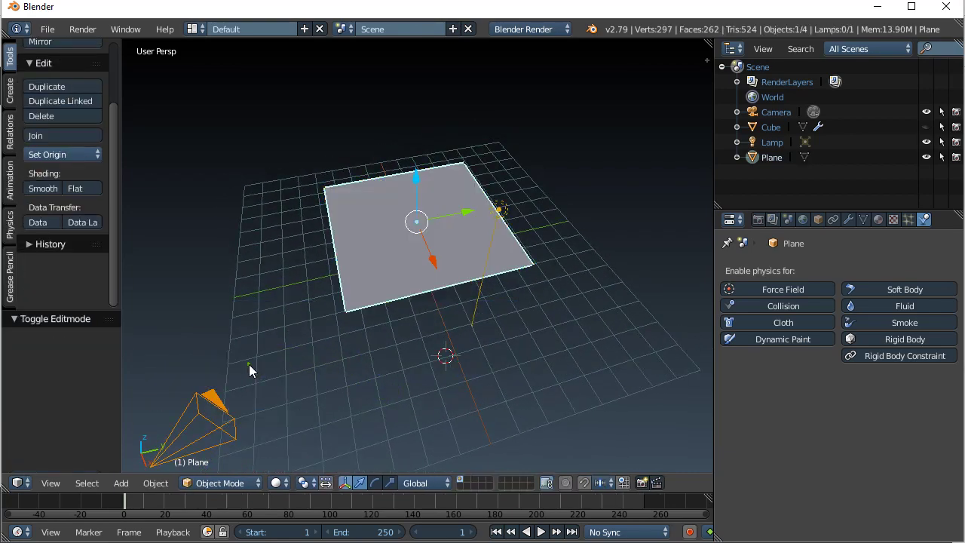
middle_drag(251, 369, 423, 331)
click(927, 127)
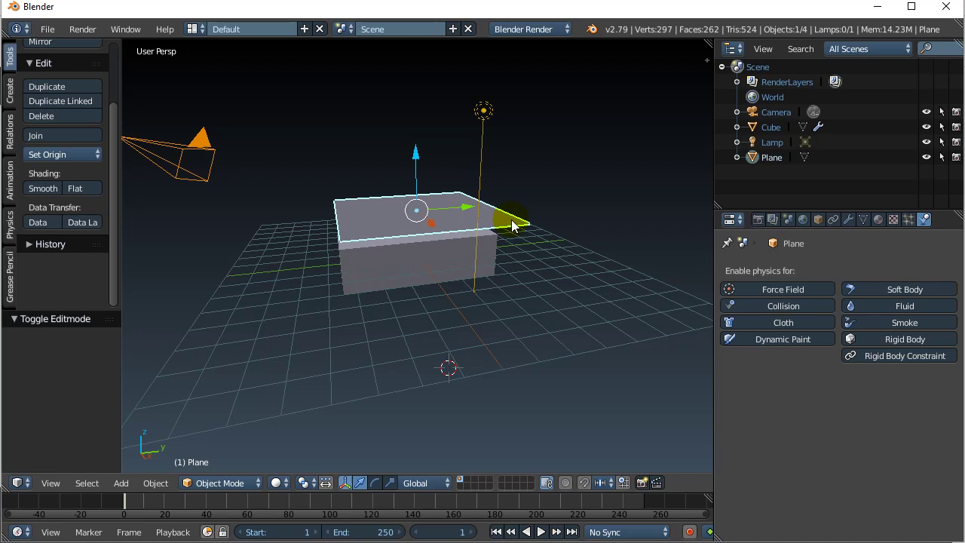
click(781, 324)
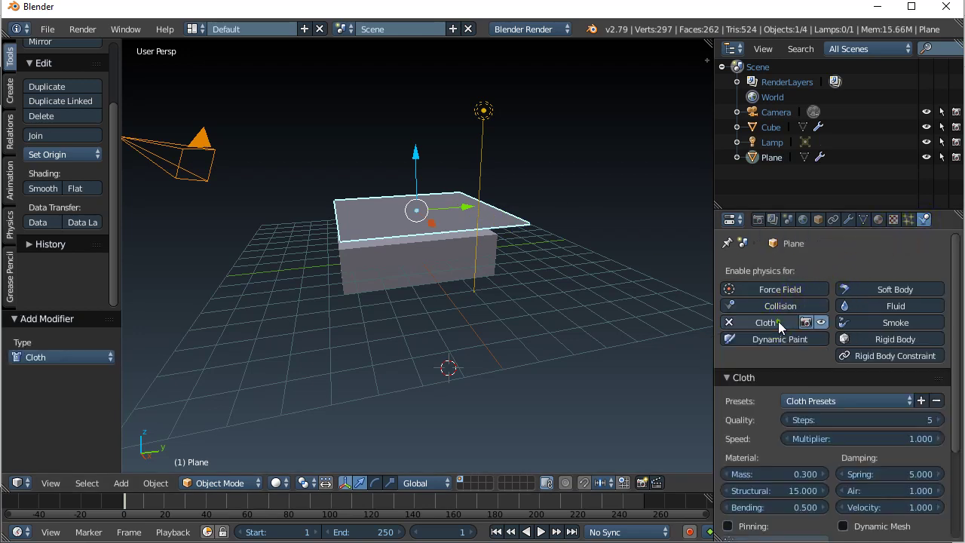
click(807, 402)
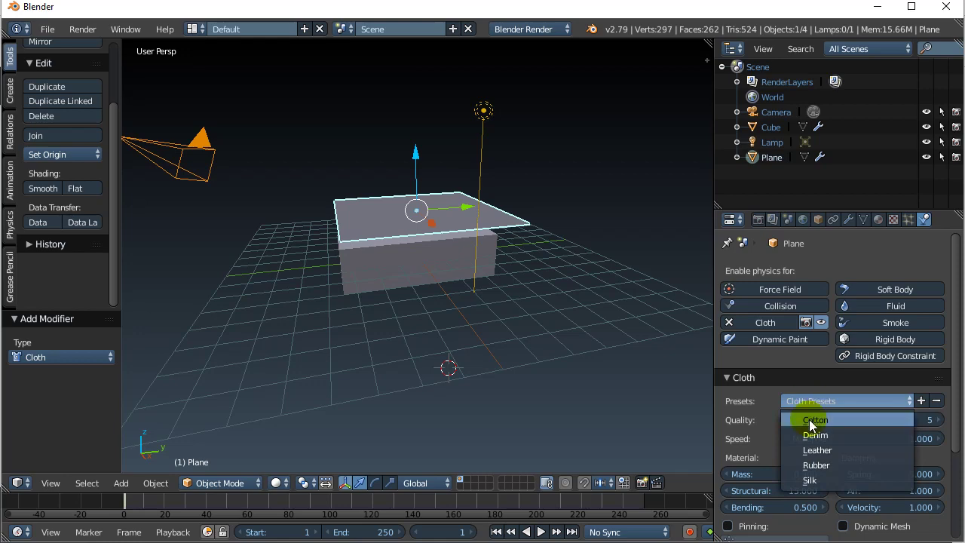
click(809, 419)
Play the simulation to drape the cloth over the box, then stop and return to frame 1
middle_drag(467, 422, 523, 437)
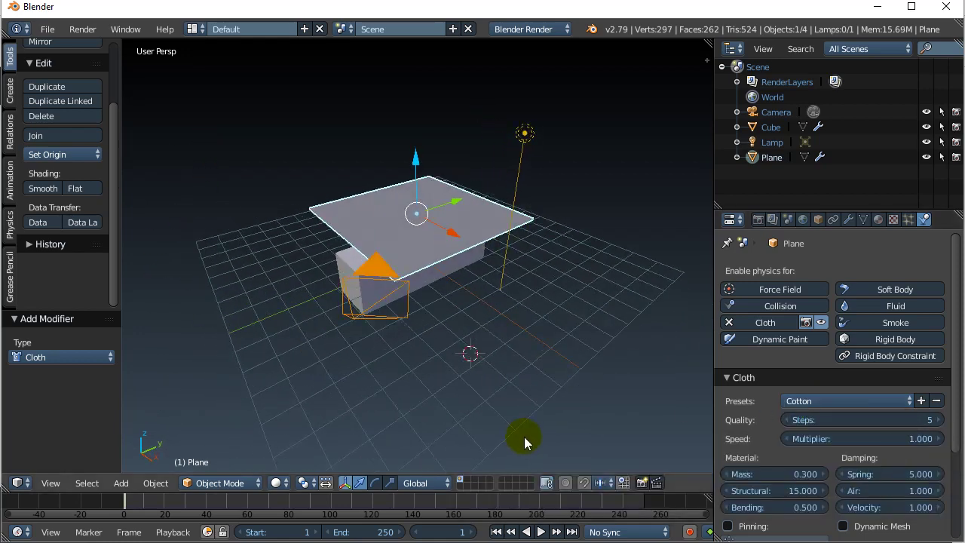
click(540, 532)
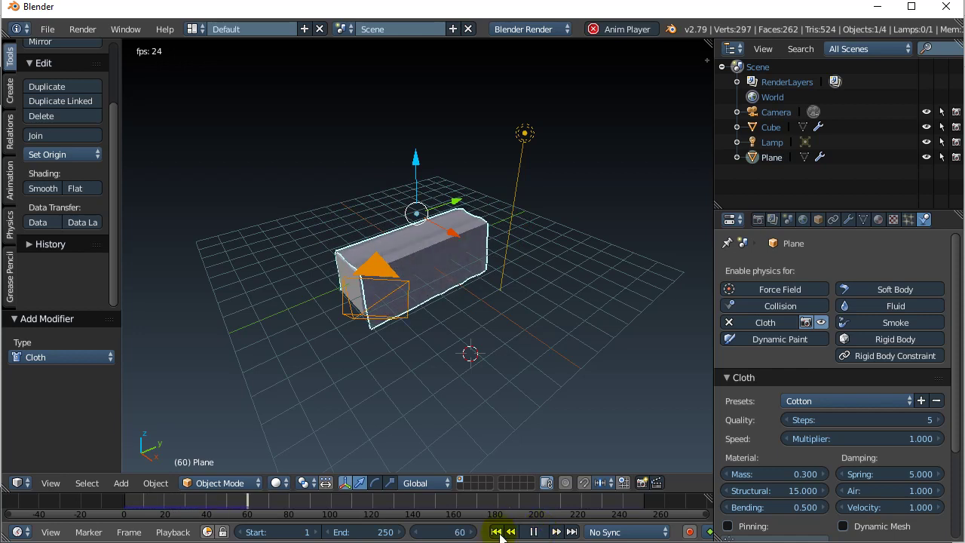
click(533, 532)
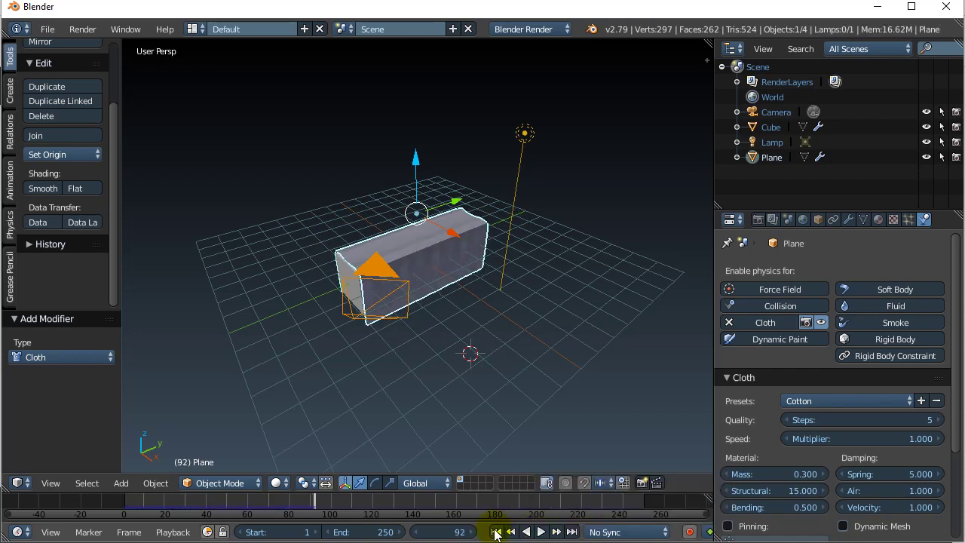
click(495, 532)
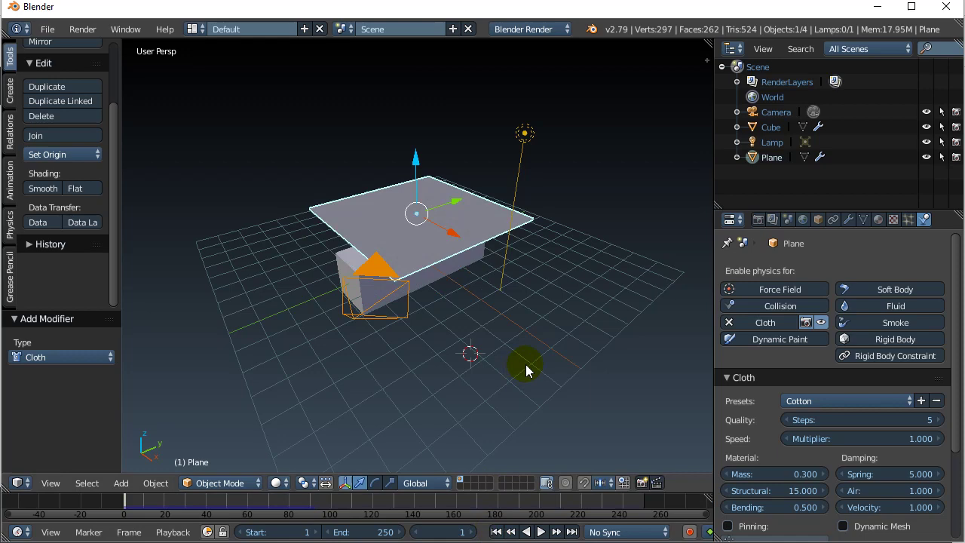
middle_drag(525, 364, 493, 377)
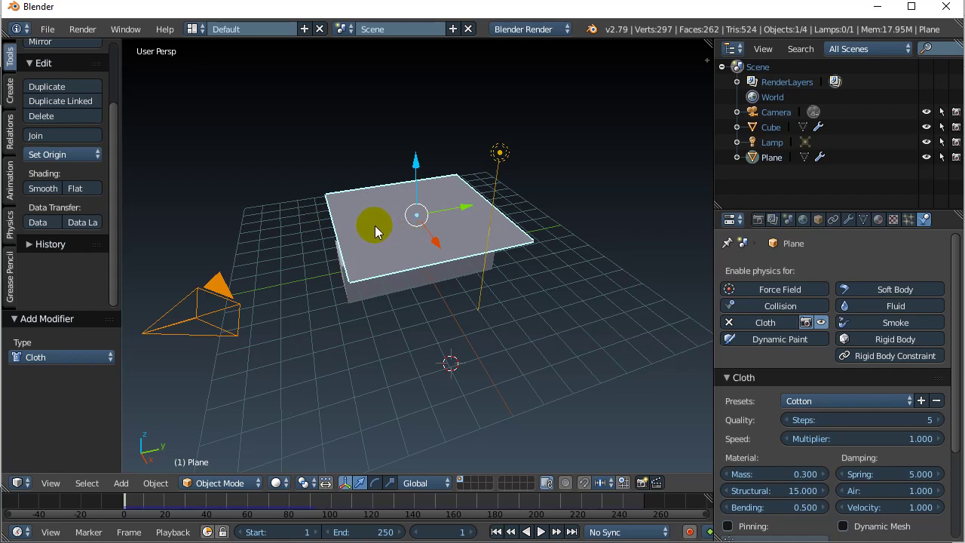
Enter Edit Mode on the plane and select a single corner vertex
key(Tab)
click(468, 225)
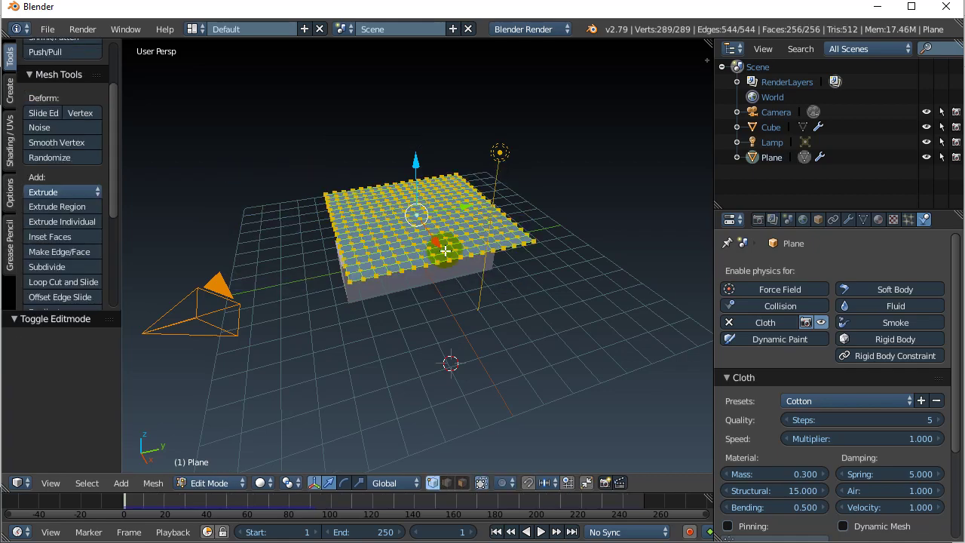
middle_drag(445, 251, 334, 314)
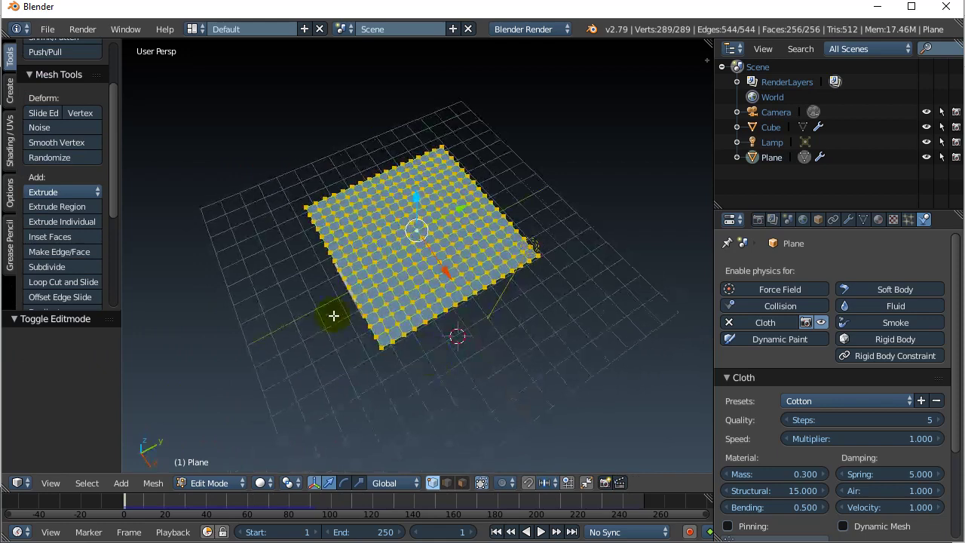
right_click(305, 209)
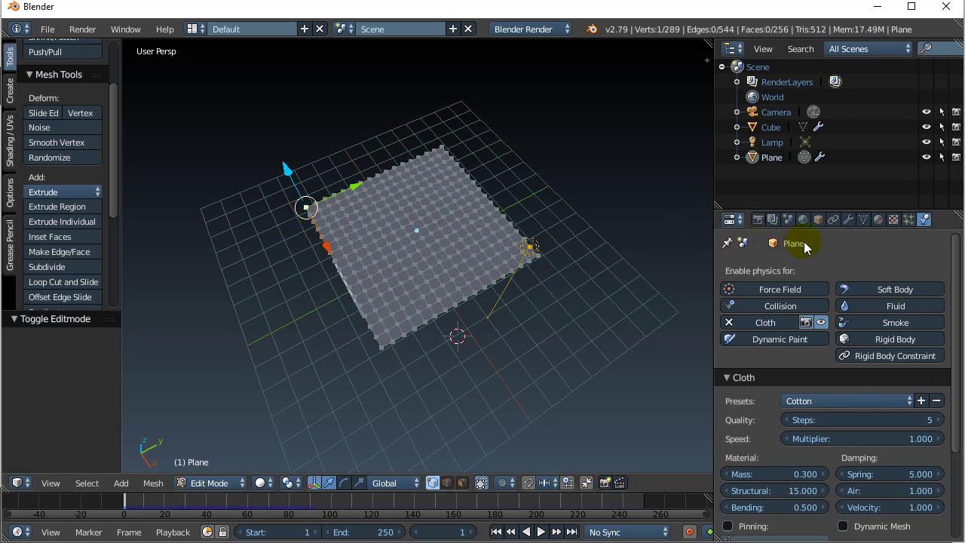
Add a new vertex group to the plane and name it pinVerts
click(863, 220)
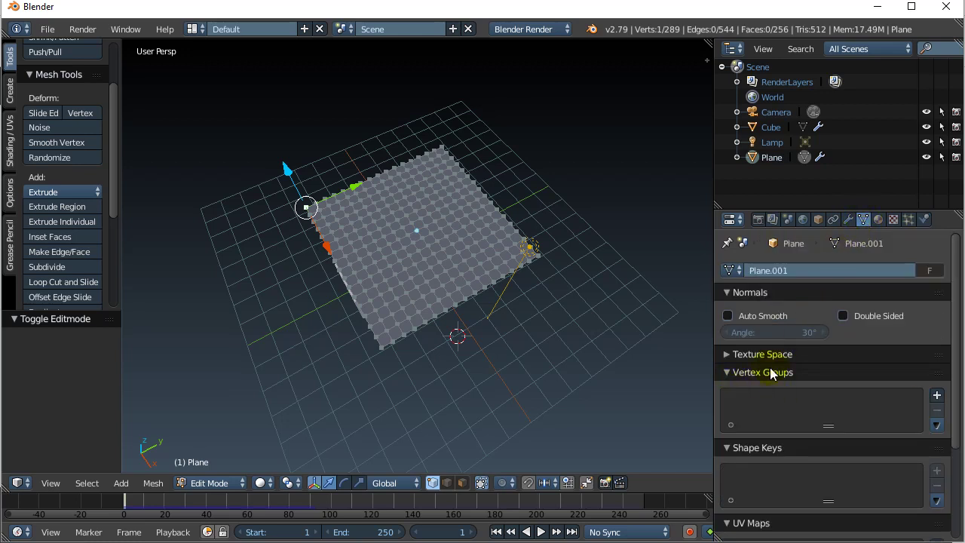
click(936, 396)
double_click(750, 400)
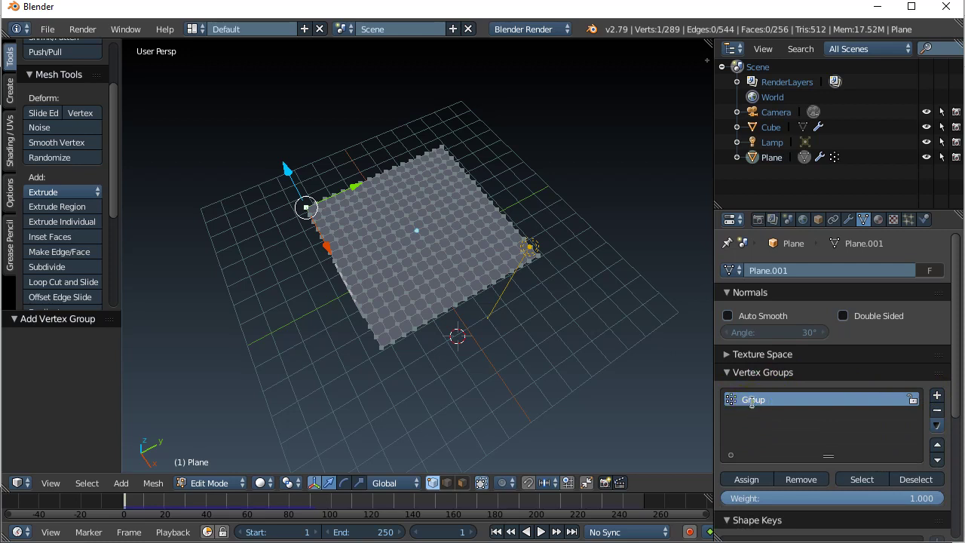
text(pinertices)
double_click(743, 399)
drag(754, 399, 819, 394)
text(nVer)
key(Return)
Assign the corner vertex to pinVerts and verify it with Select and Deselect
click(748, 480)
click(907, 479)
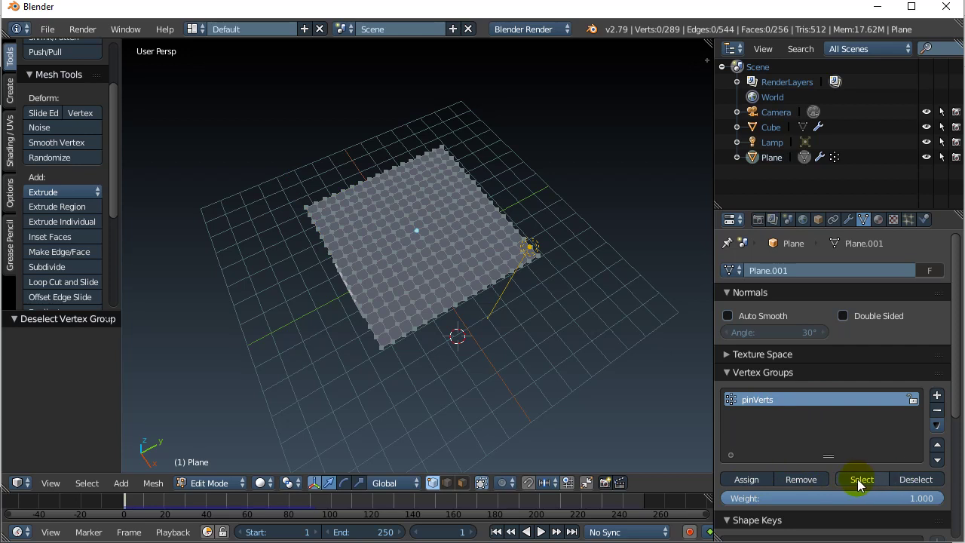
click(857, 478)
click(912, 479)
click(863, 482)
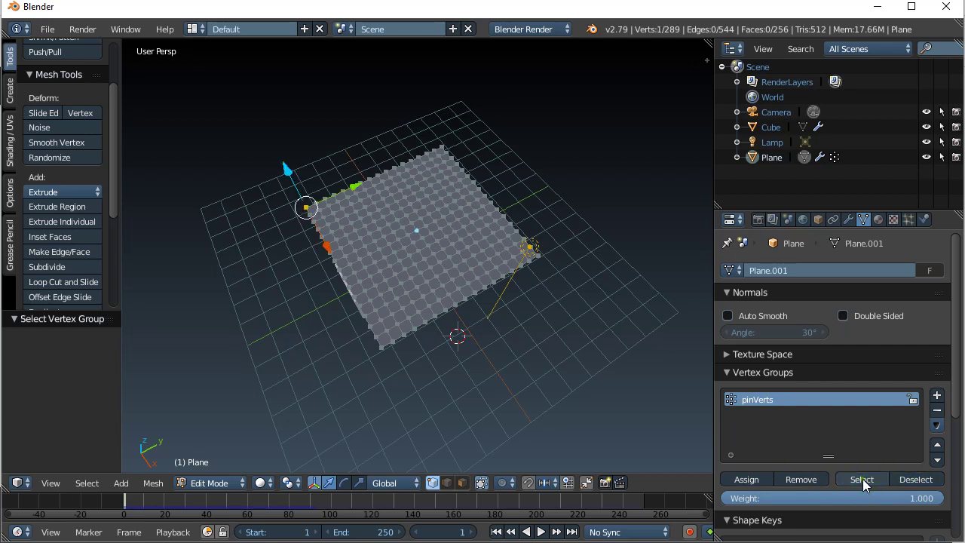
click(914, 479)
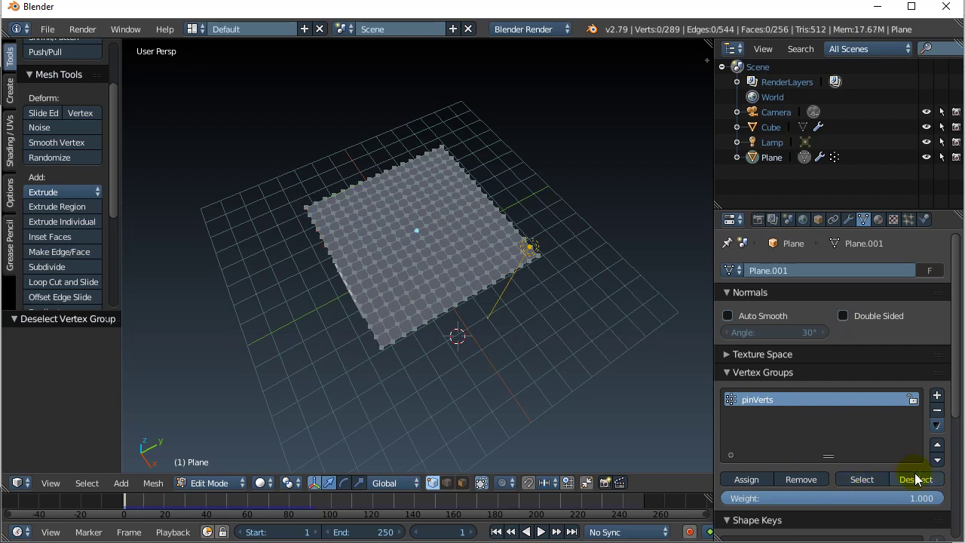
click(859, 478)
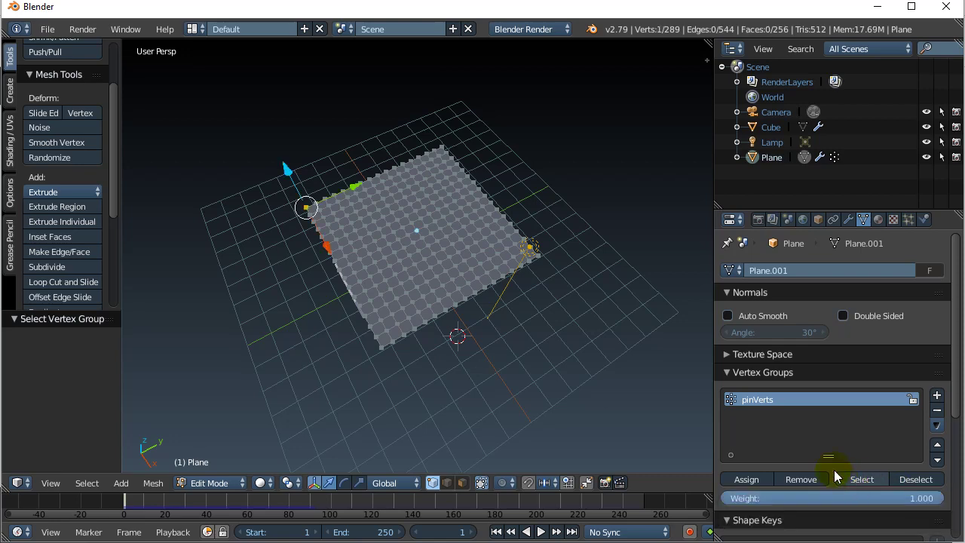
Return to Object Mode and enable cloth Pinning with pinVerts as the pin group
key(ctrl+Tab)
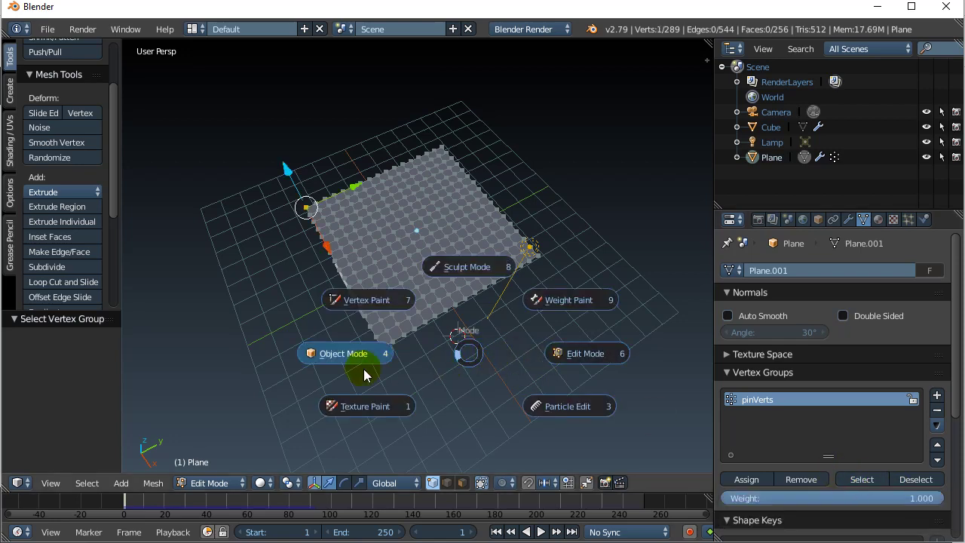
click(362, 369)
middle_drag(450, 358, 424, 289)
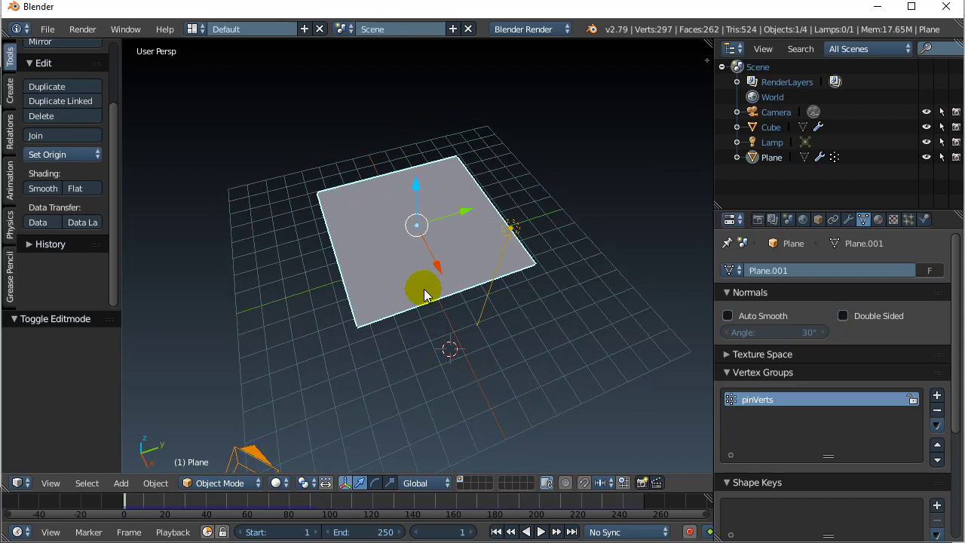
click(924, 218)
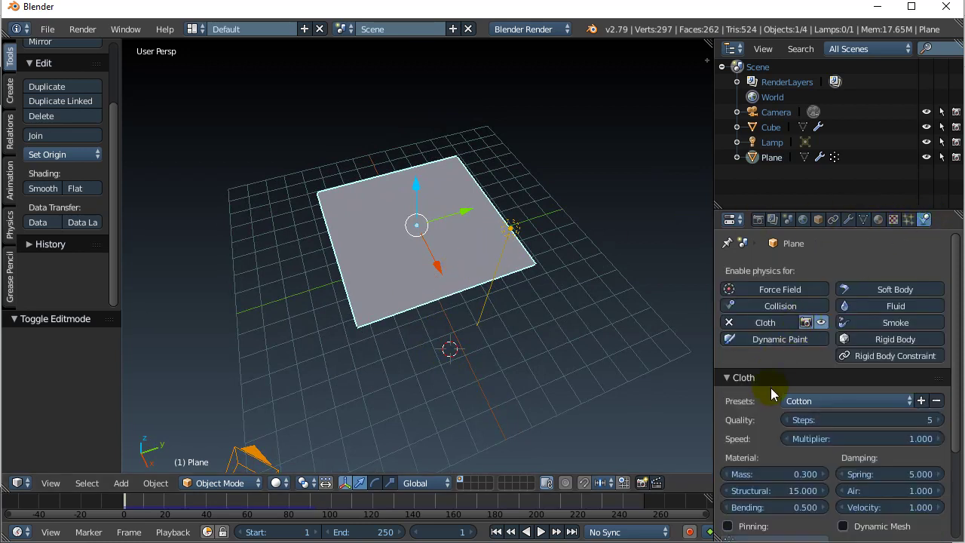
scroll(769, 389, down, 2)
scroll(770, 389, down, 1)
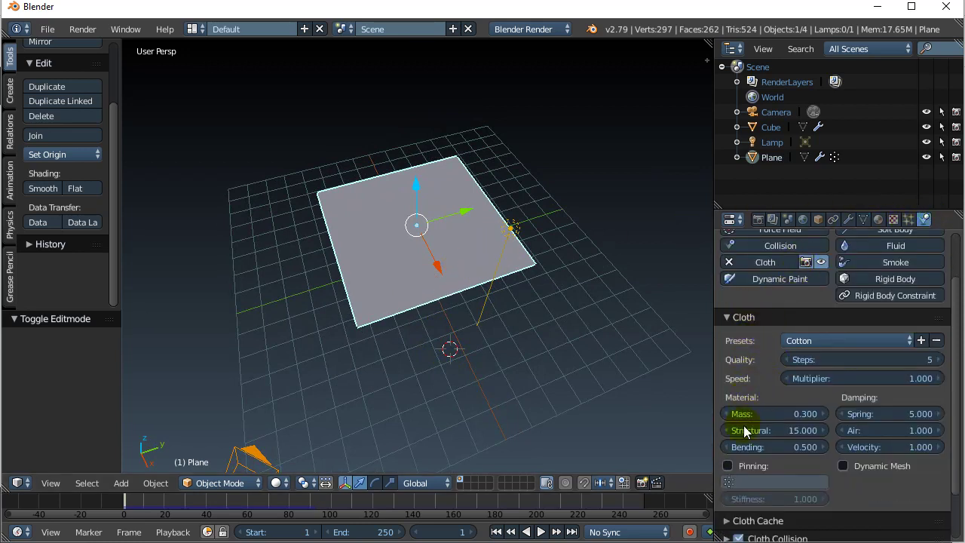
click(728, 466)
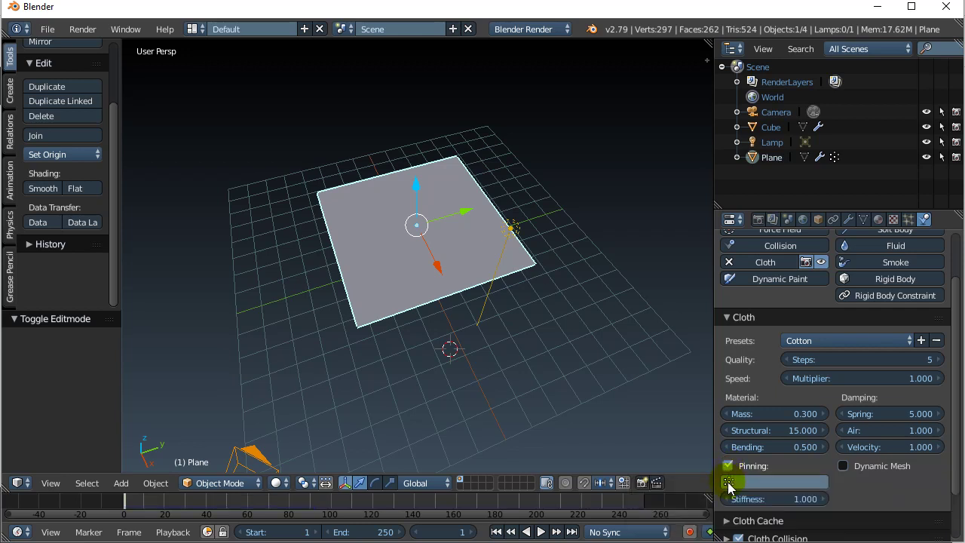
click(728, 484)
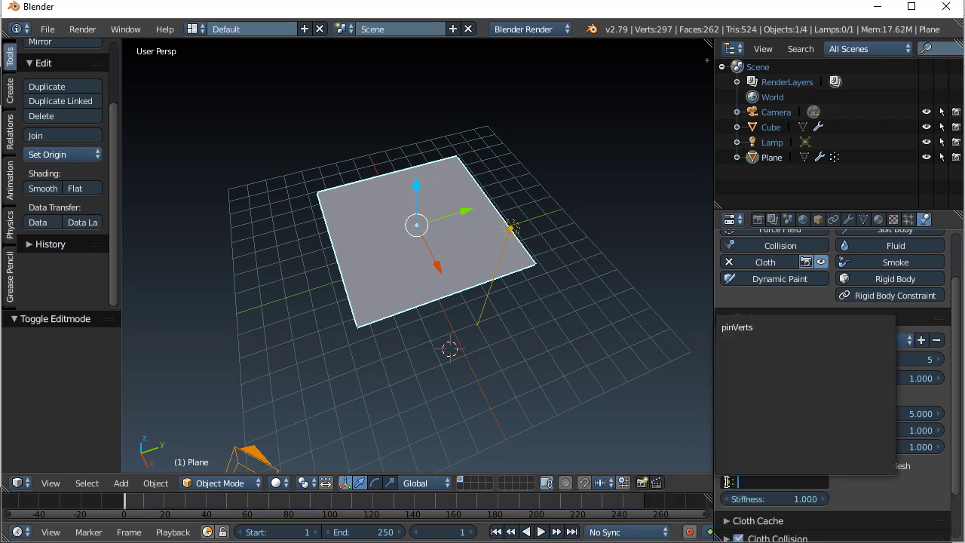
click(741, 328)
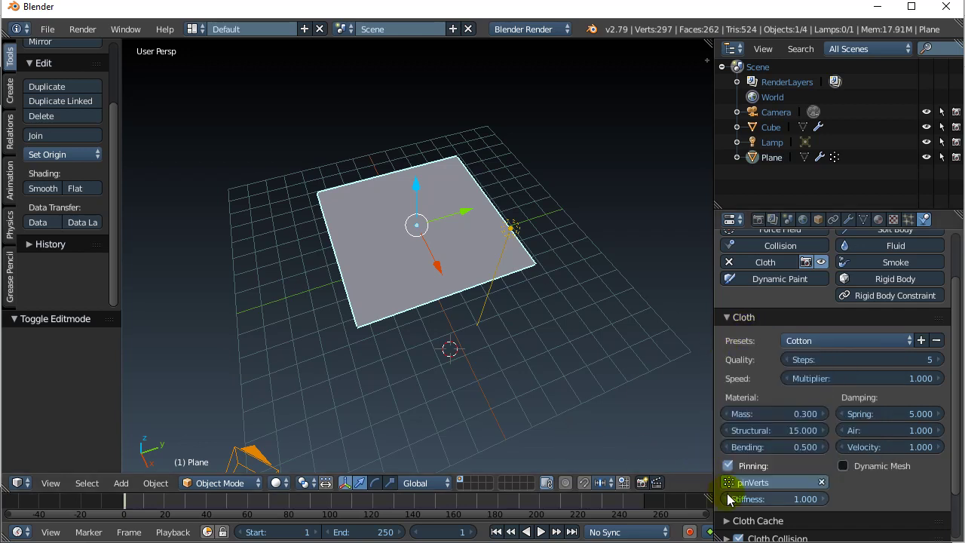
click(541, 532)
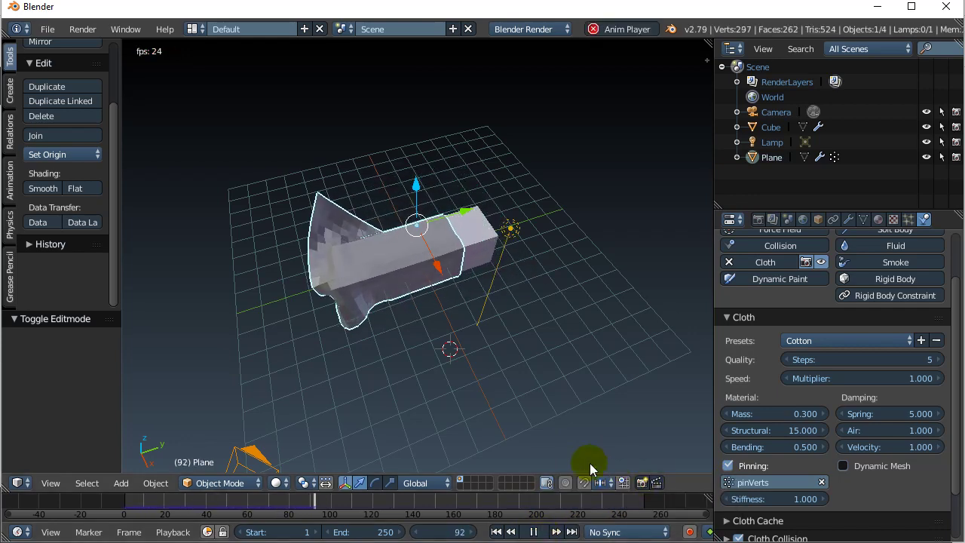
middle_drag(590, 467, 301, 242)
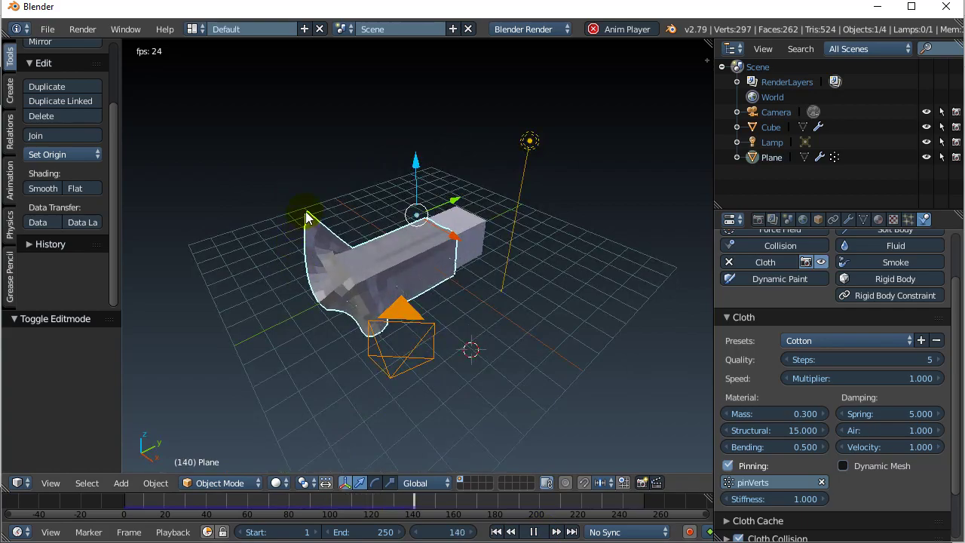
middle_drag(578, 344, 541, 345)
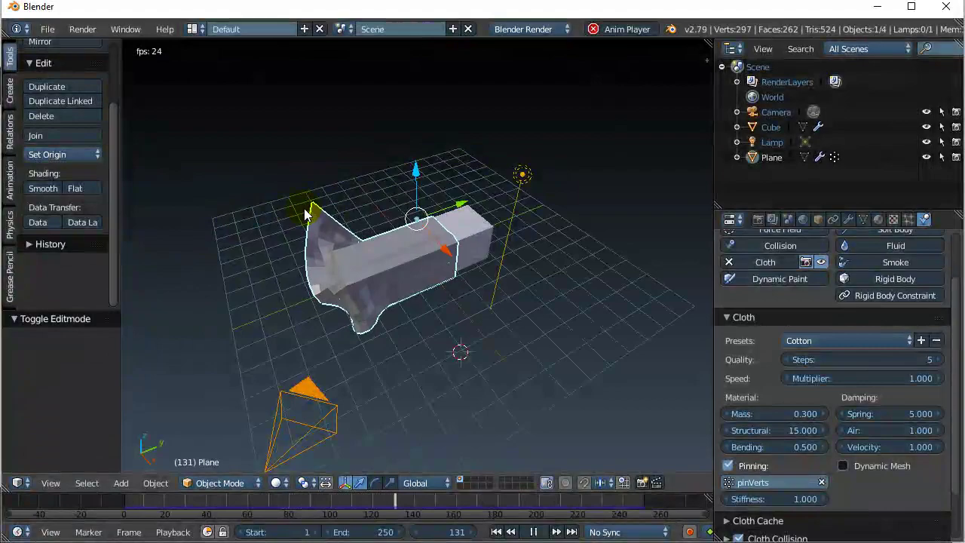
click(532, 531)
click(495, 532)
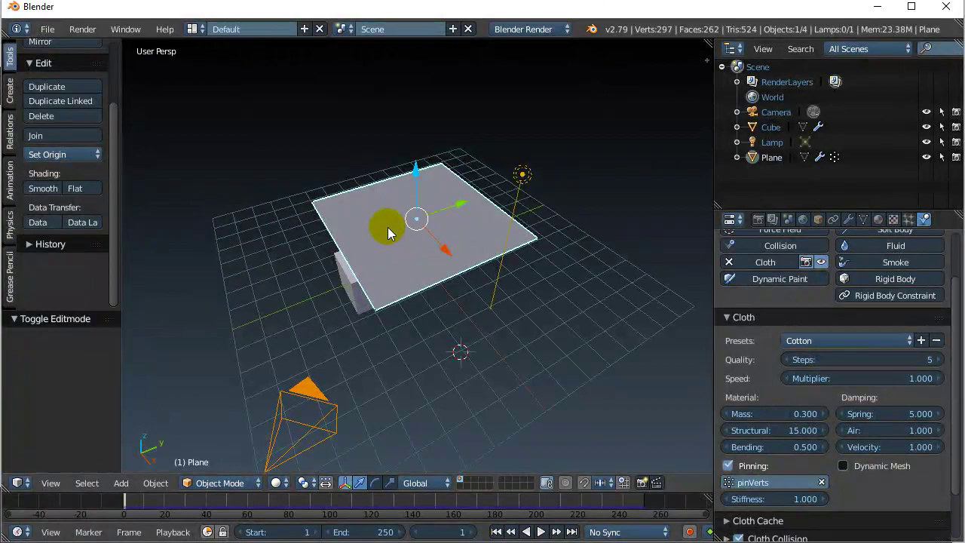
Switch the cloth plane into Edit Mode and orbit to a higher view above it
key(Tab)
click(493, 224)
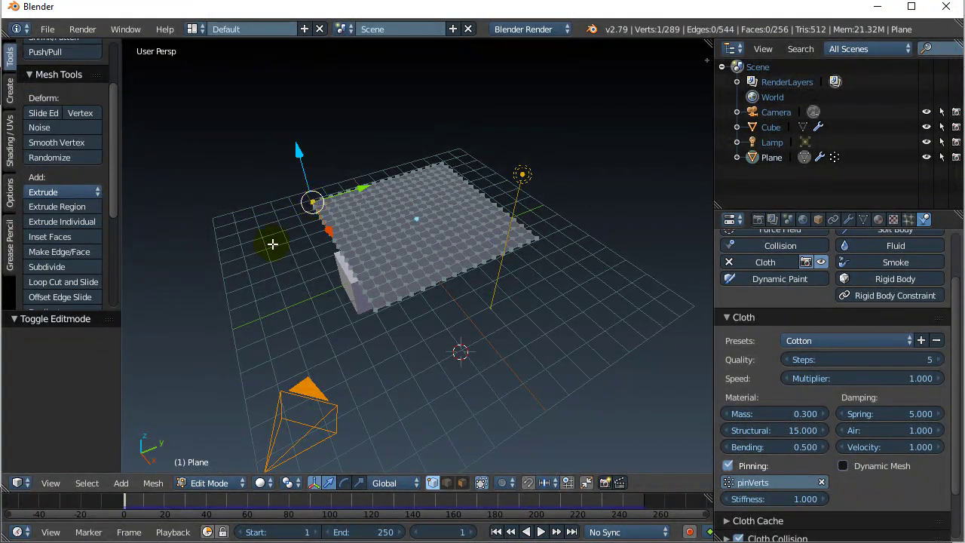
middle_drag(274, 242, 278, 222)
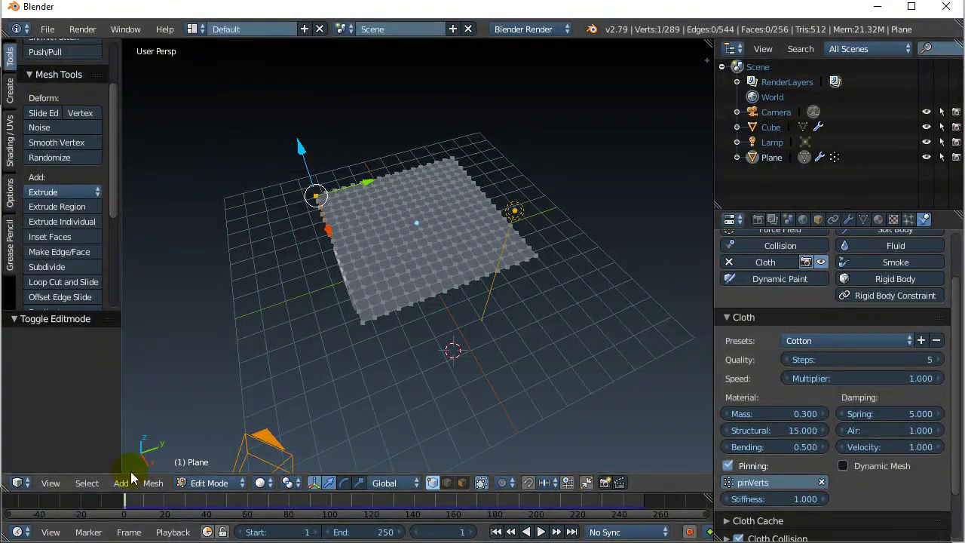
click(153, 483)
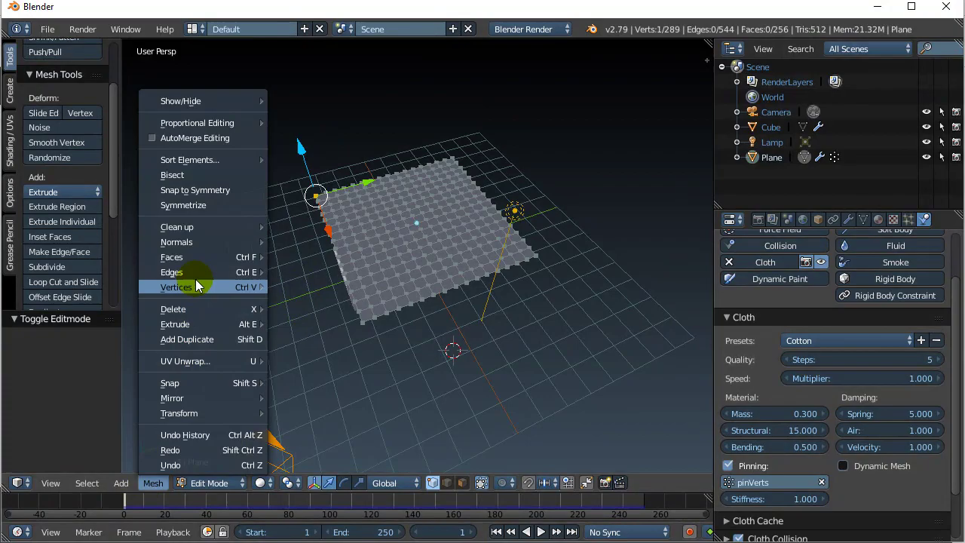
Hook the selected corner vertex to a new Empty via Mesh > Vertices > Hooks
mouse_move(197, 286)
mouse_move(316, 264)
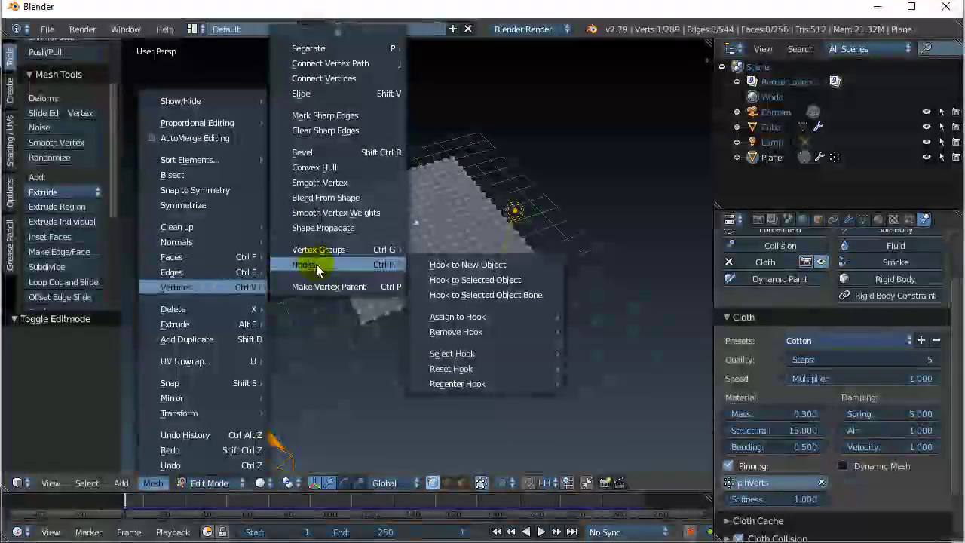
click(467, 263)
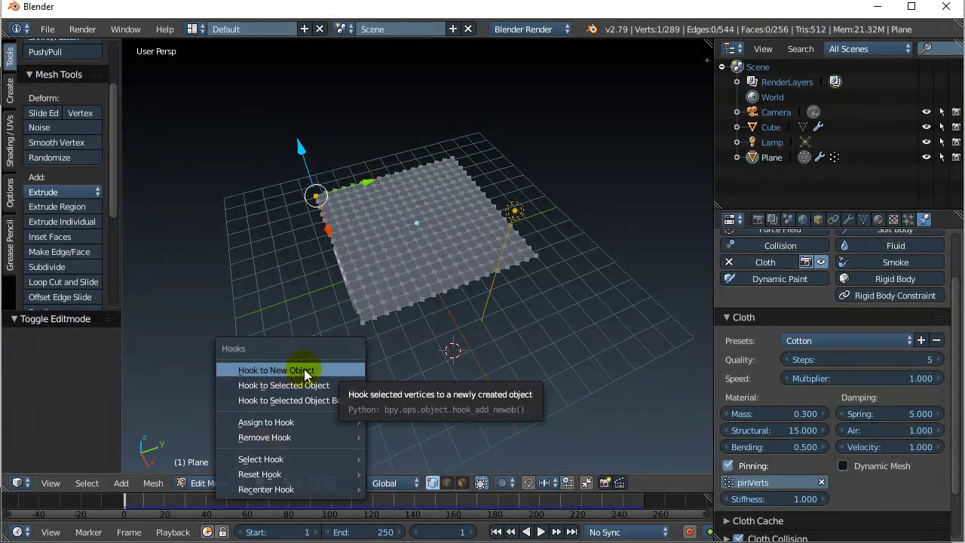
click(304, 370)
scroll(315, 202, up, 3)
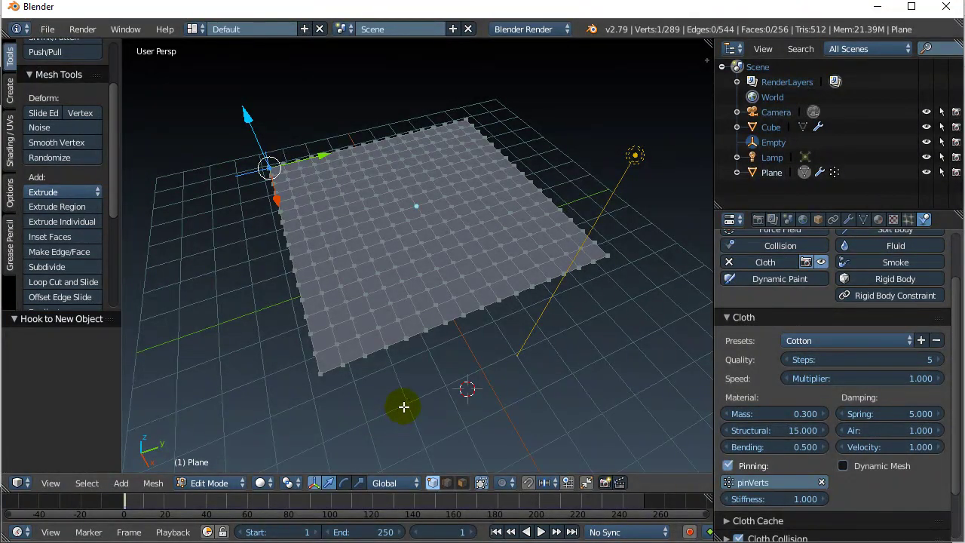
Show the plane's modifier stack and return the plane to Object Mode
click(847, 219)
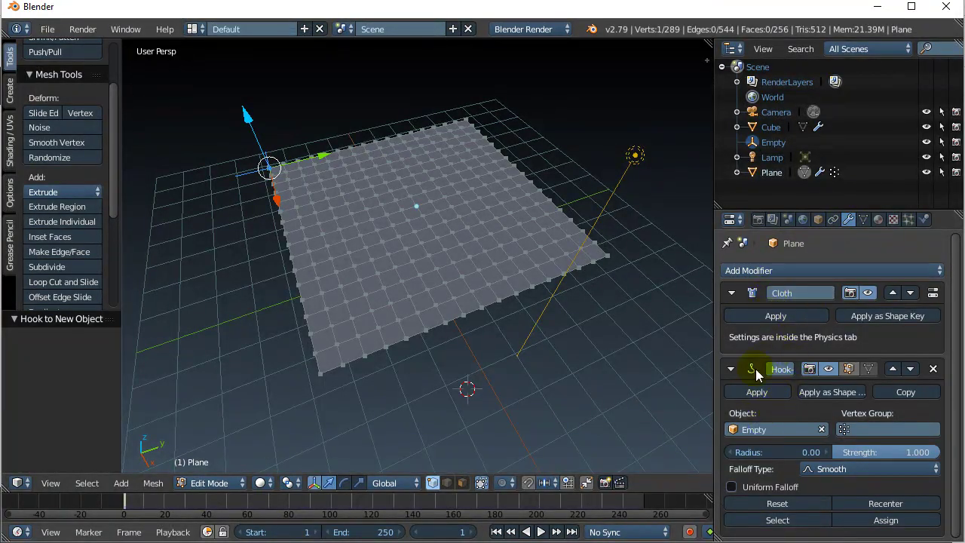
key(Tab)
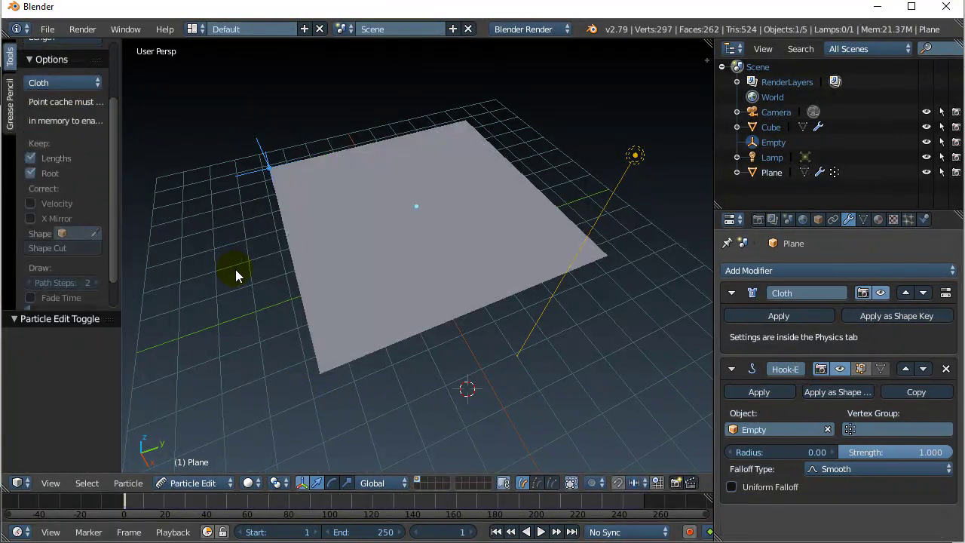
click(143, 288)
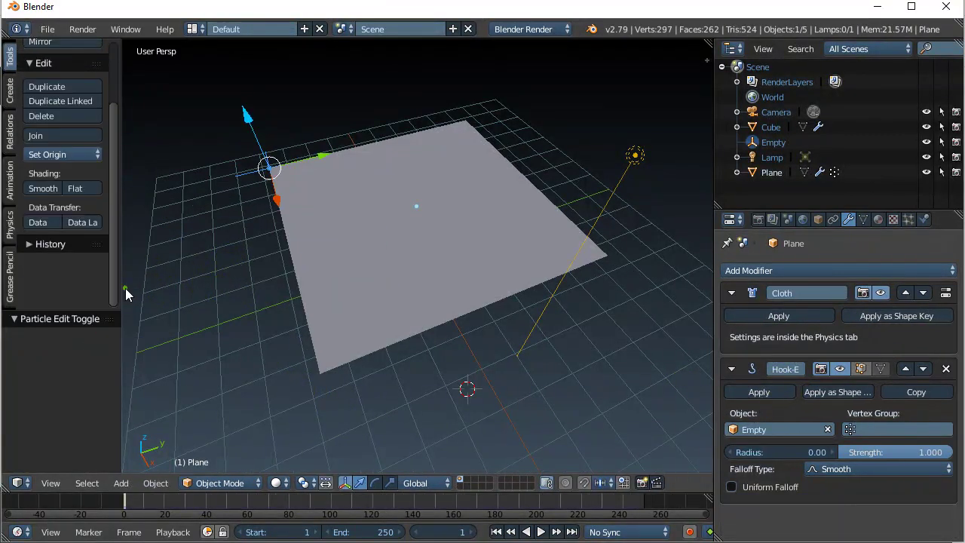
Test the hook by dragging the Empty along Y during playback, then rewind to frame 1
click(541, 532)
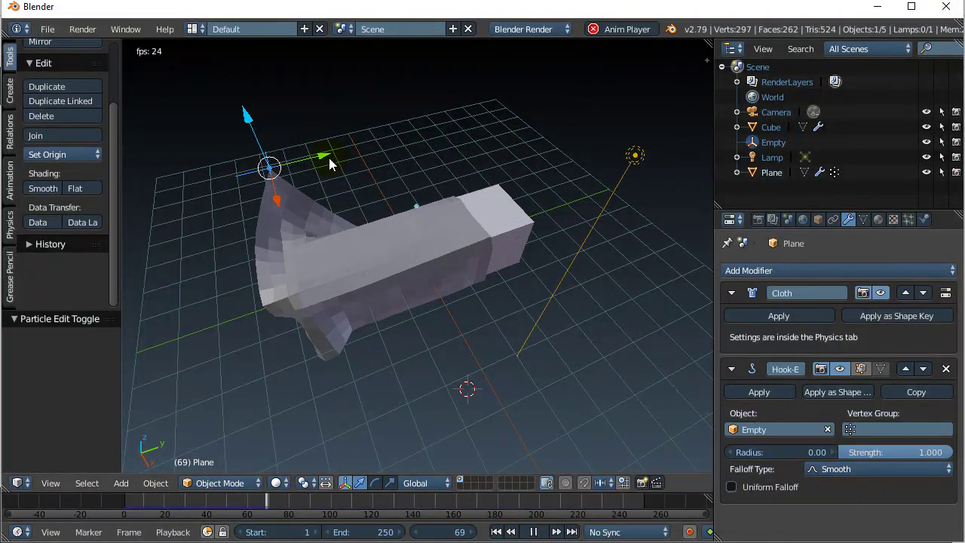
drag(324, 156, 467, 163)
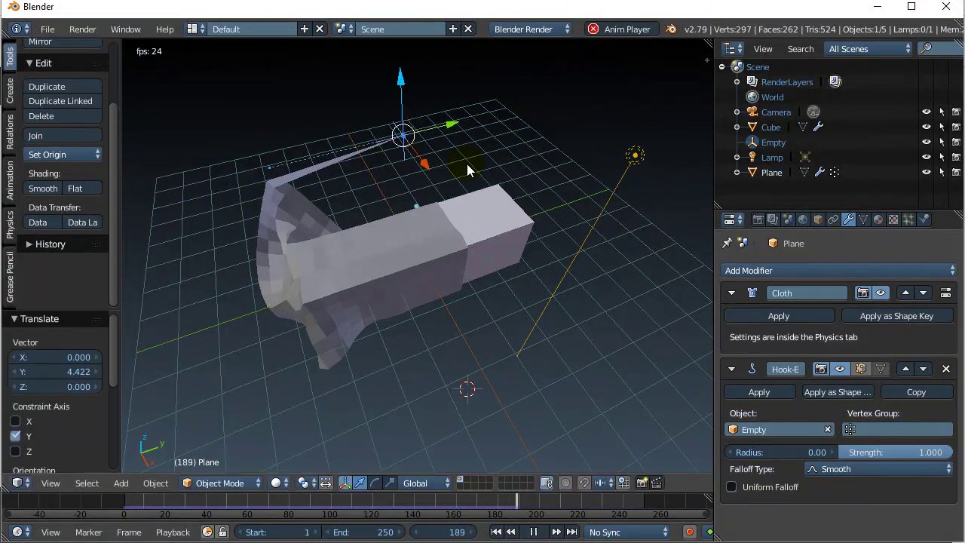
click(532, 531)
key(shift+Left)
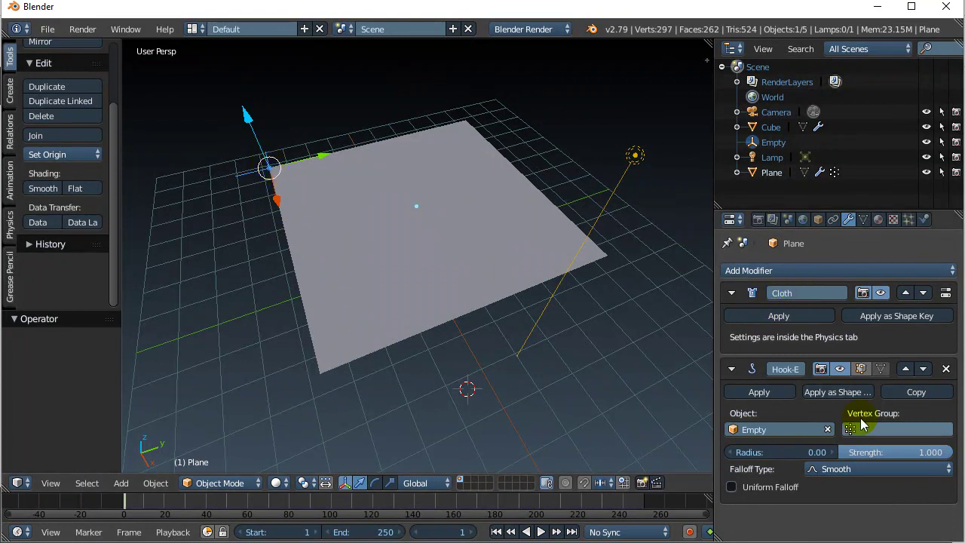
Move the Hook modifier above Cloth and retest by dragging the Empty along Y during playback
click(904, 366)
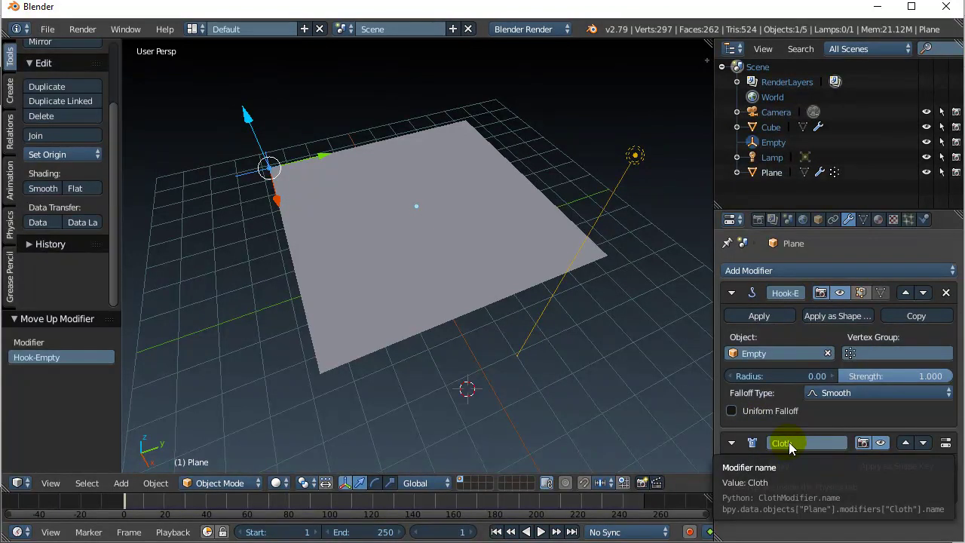
click(540, 532)
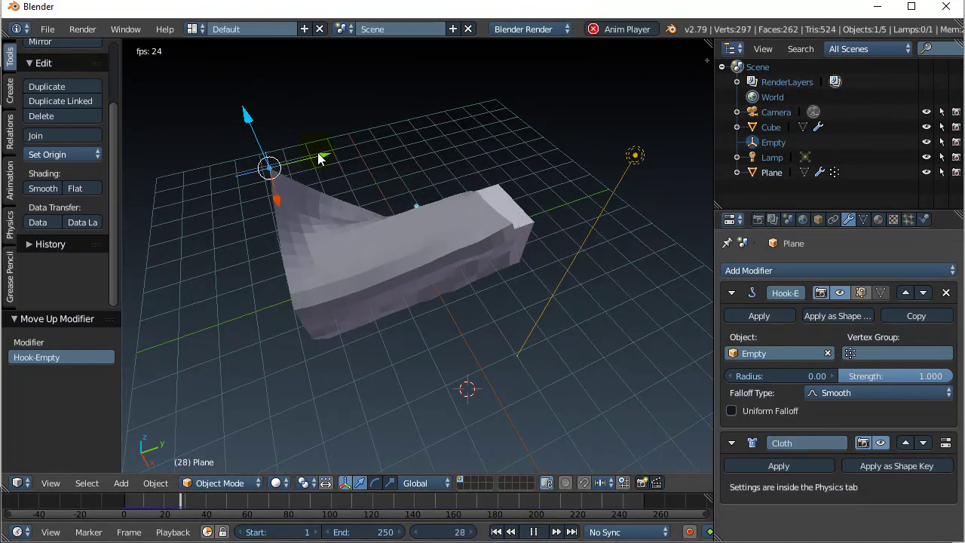
drag(317, 152, 330, 188)
click(533, 531)
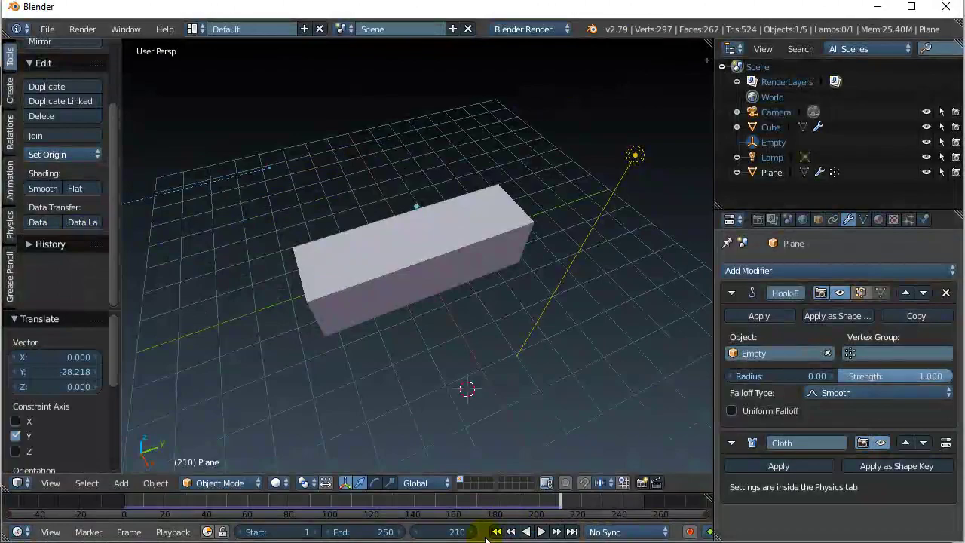
click(496, 531)
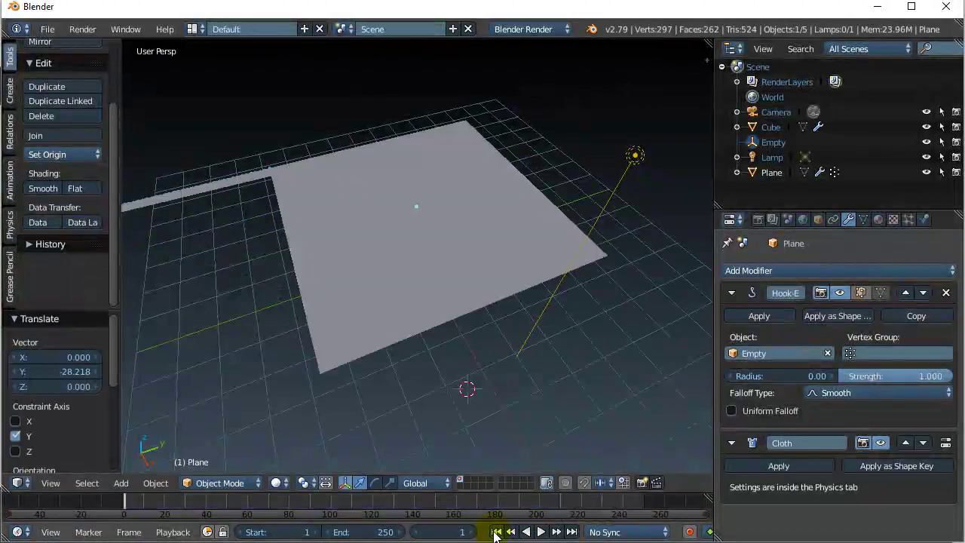
Undo the Empty's move and reselect the cloth plane
key(ctrl+z)
key(ctrl+z)
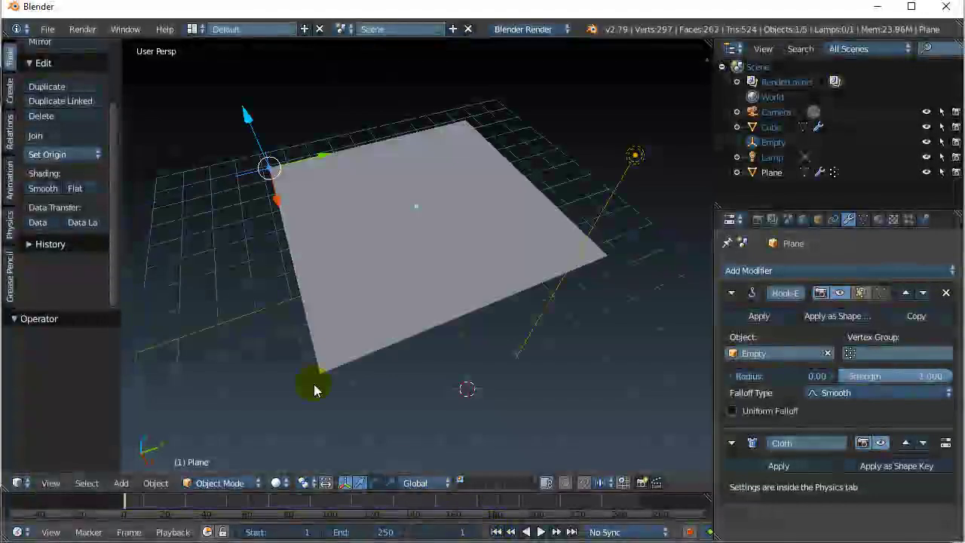
right_click(263, 188)
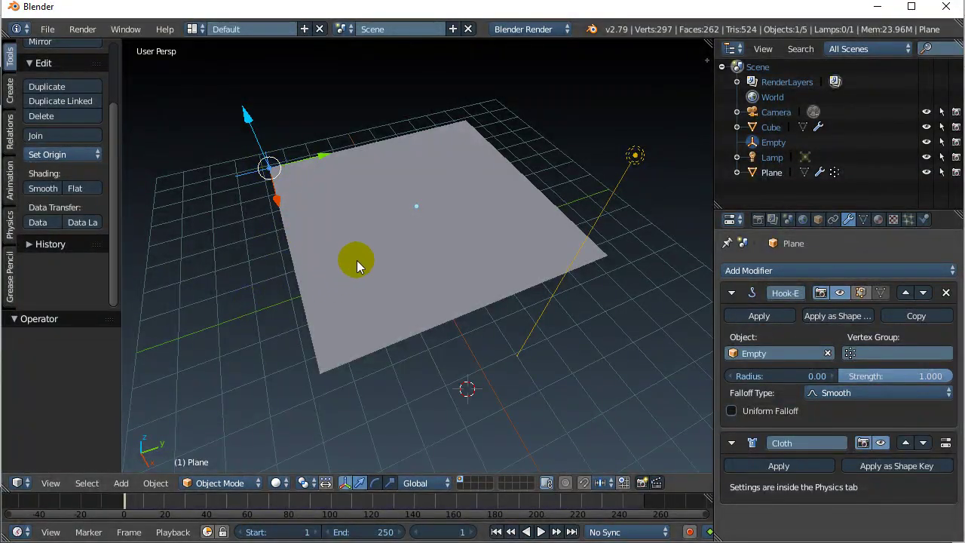
key(Tab)
In Edit Mode, select the plane's top-right and top-left corner vertices
click(491, 249)
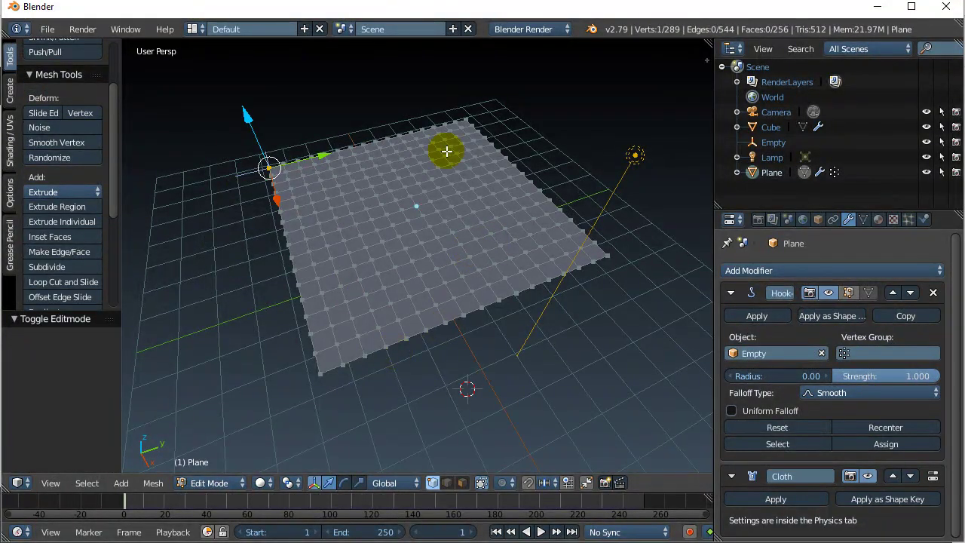
right_click(466, 120)
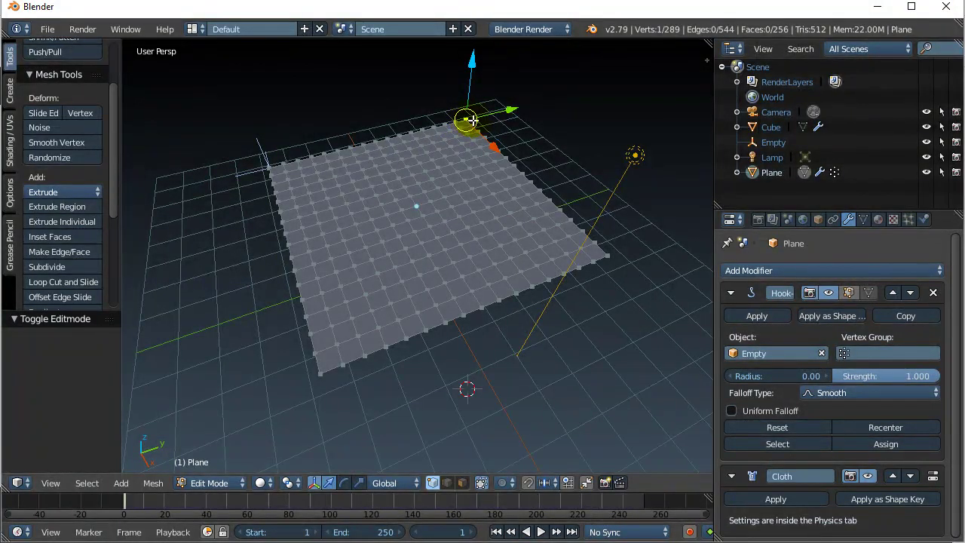
click(863, 220)
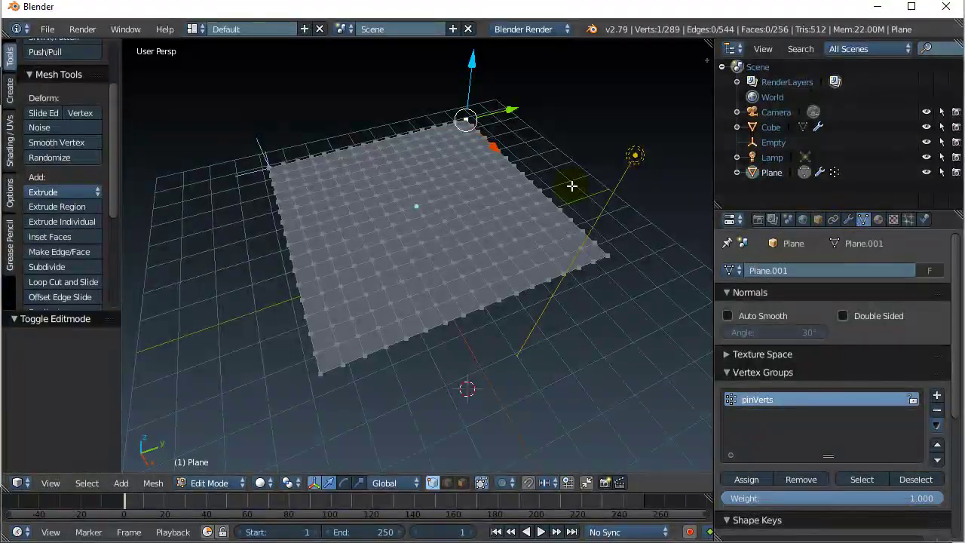
click(860, 480)
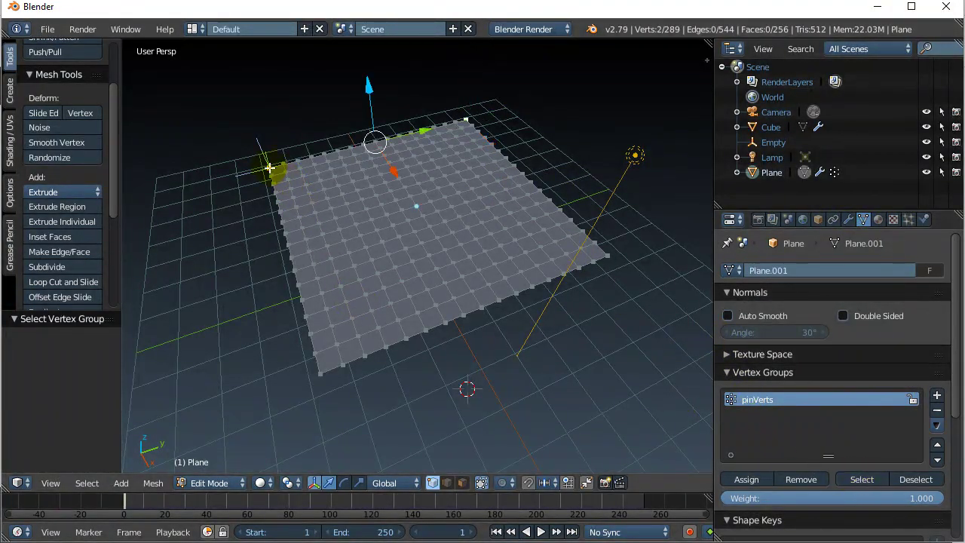
shift+right_click(467, 120)
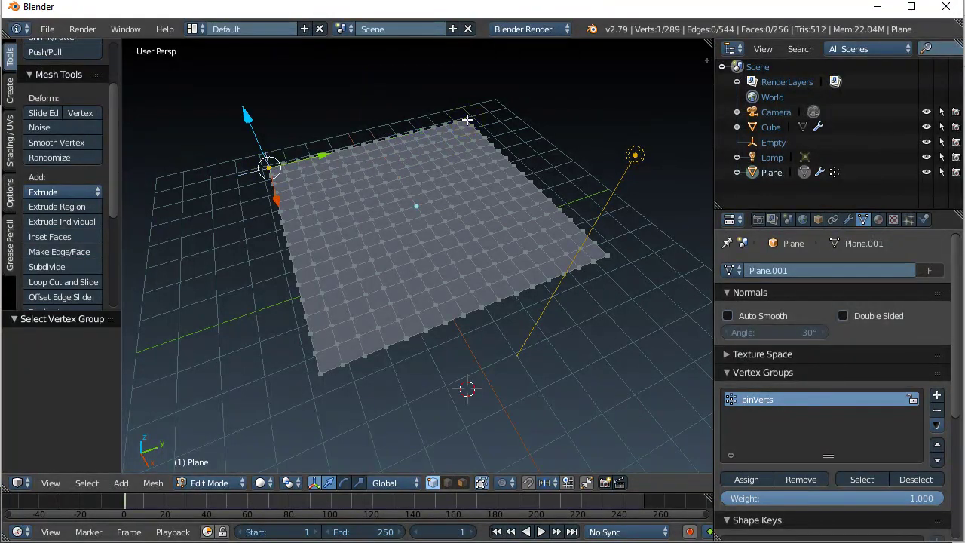
right_click(466, 120)
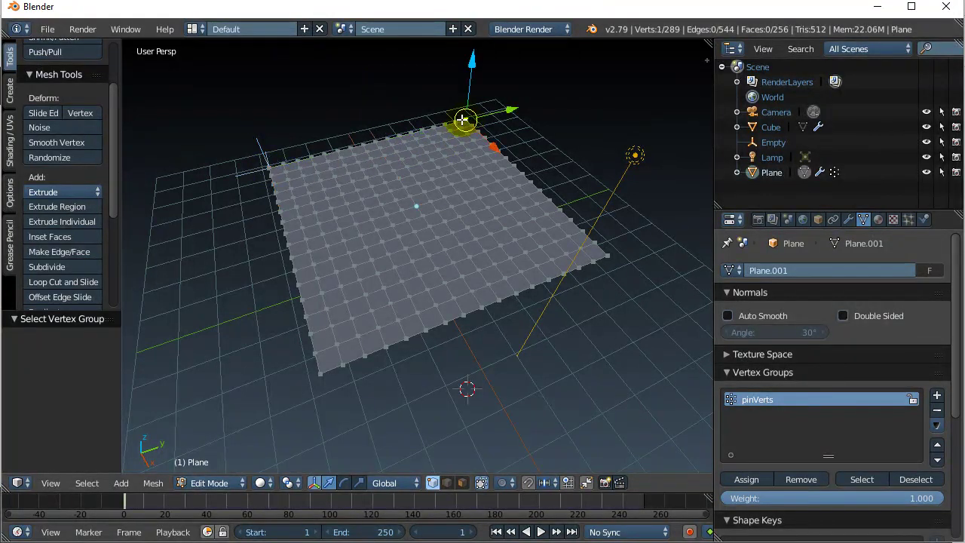
shift+right_click(267, 166)
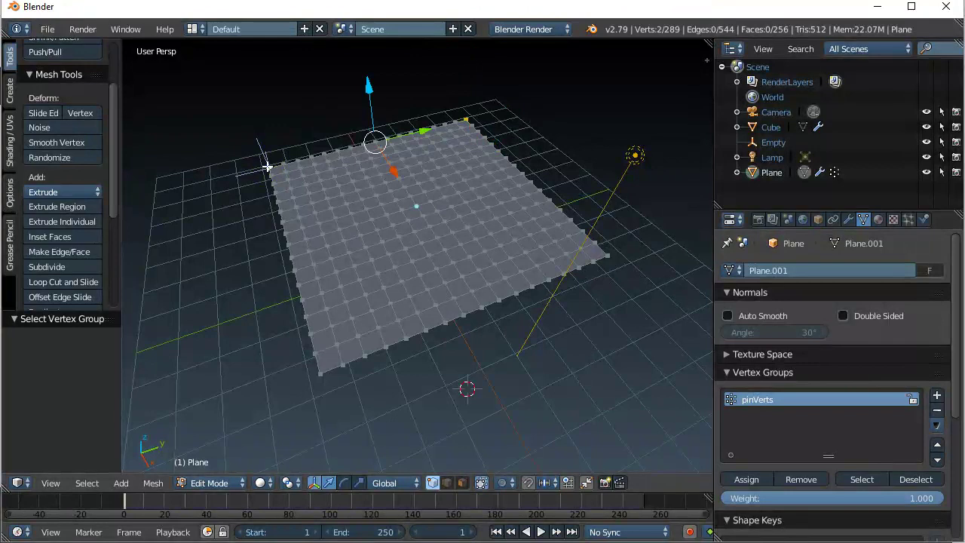
Assign both top corners to pinVerts and verify the group by deselecting and reselecting
click(744, 480)
click(915, 486)
click(860, 480)
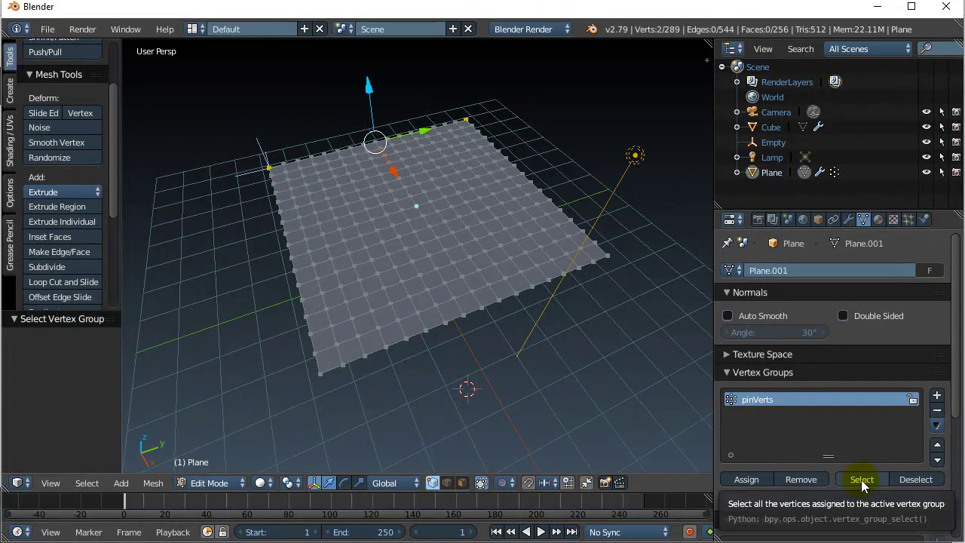
key(Tab)
Back in Object Mode, play the cloth simulation while moving the Empty along Y, then stop
click(370, 381)
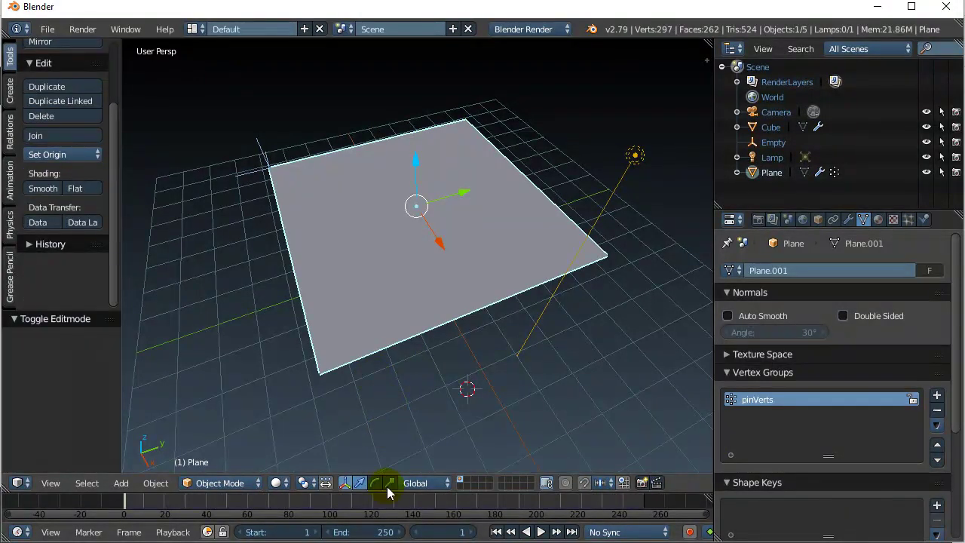
click(542, 532)
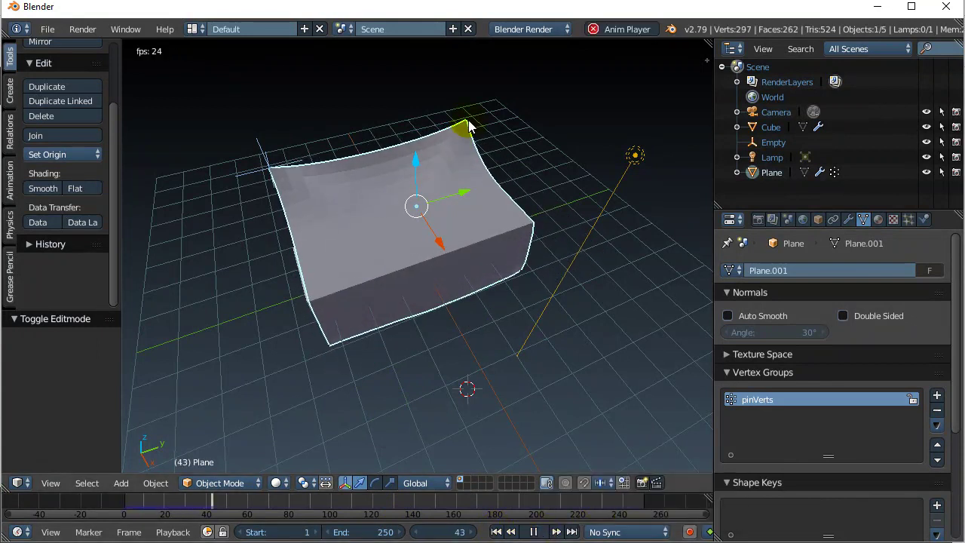
right_click(293, 165)
drag(323, 158, 324, 178)
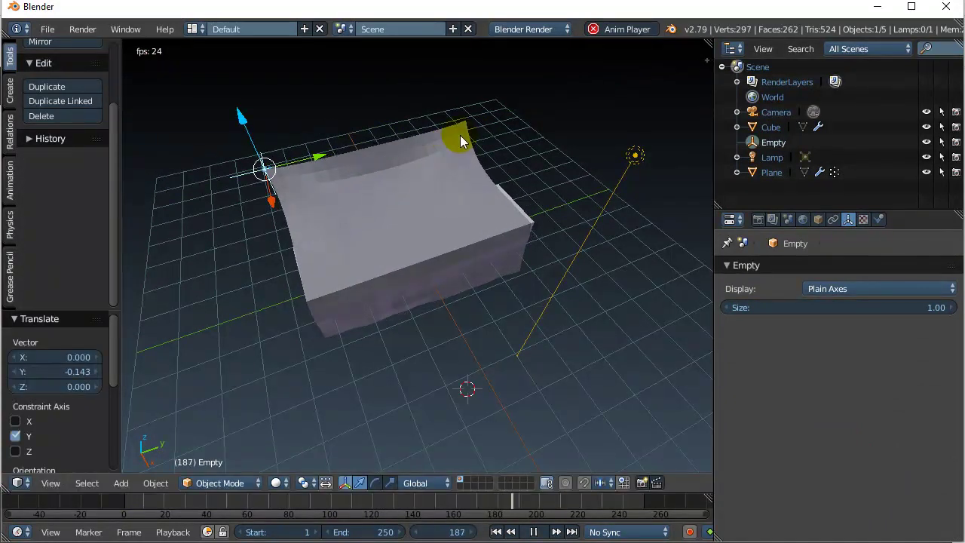
click(533, 533)
Rewind to frame 1 with the plane flat and select the plane
click(496, 532)
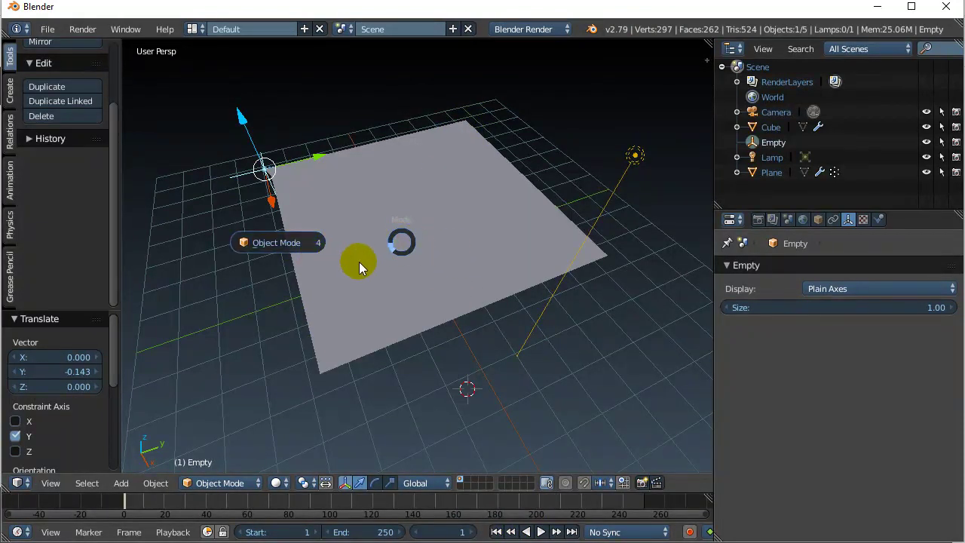
key(Tab)
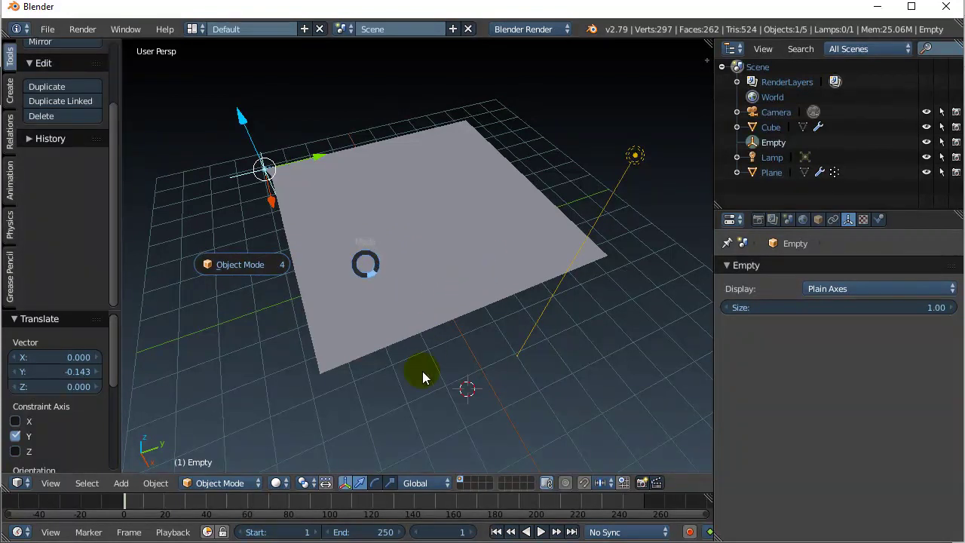
click(420, 398)
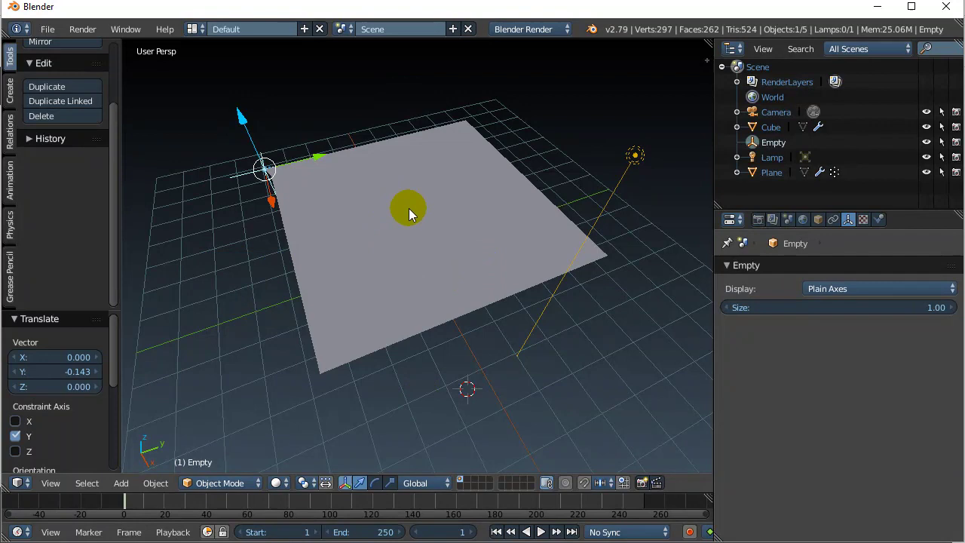
click(378, 297)
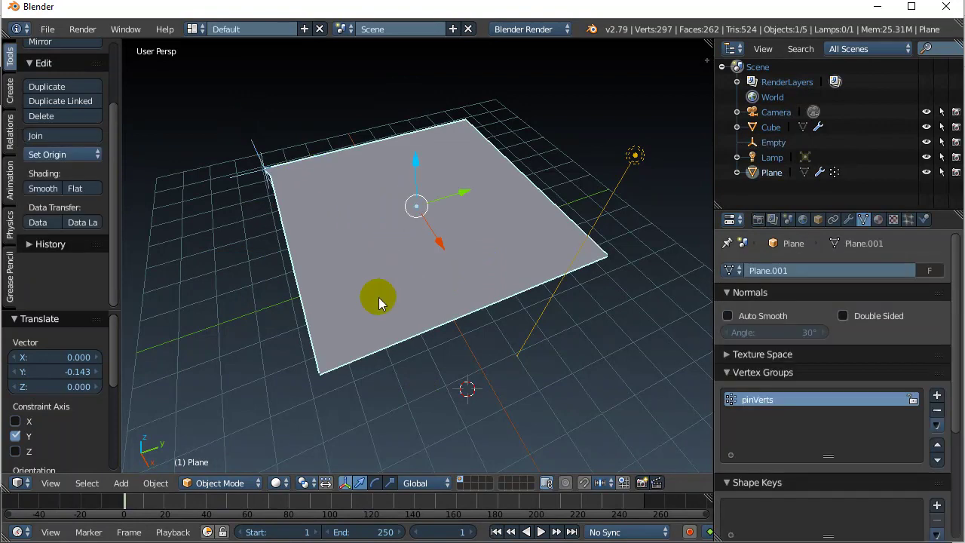
In Edit Mode, hook the plane's top-right corner vertex to a new empty with Ctrl+H
key(Tab)
click(459, 277)
click(463, 120)
click(465, 119)
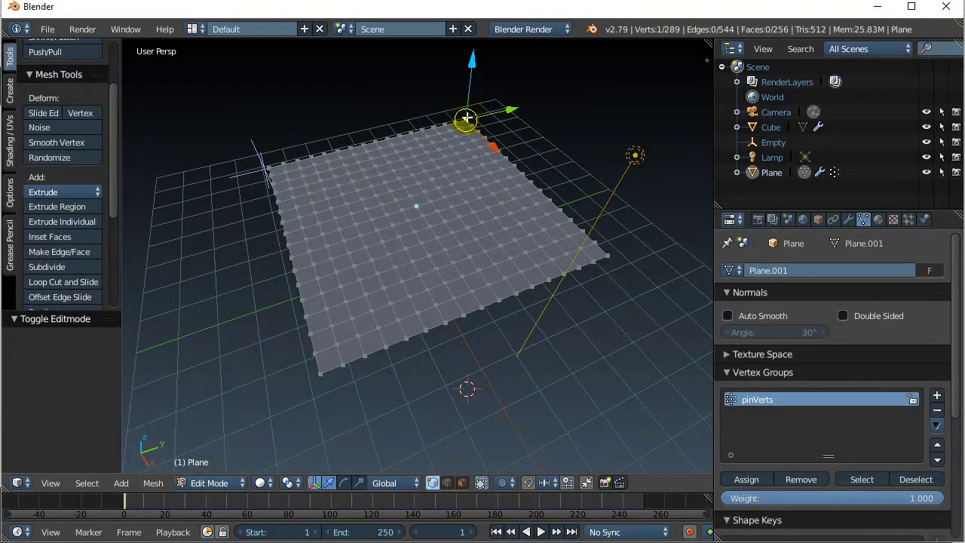
key(ctrl+h)
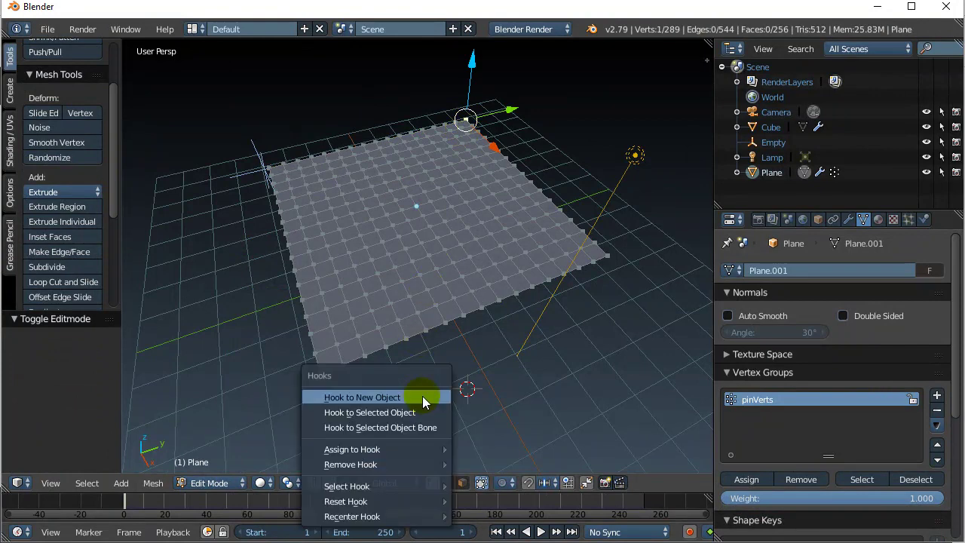
click(387, 397)
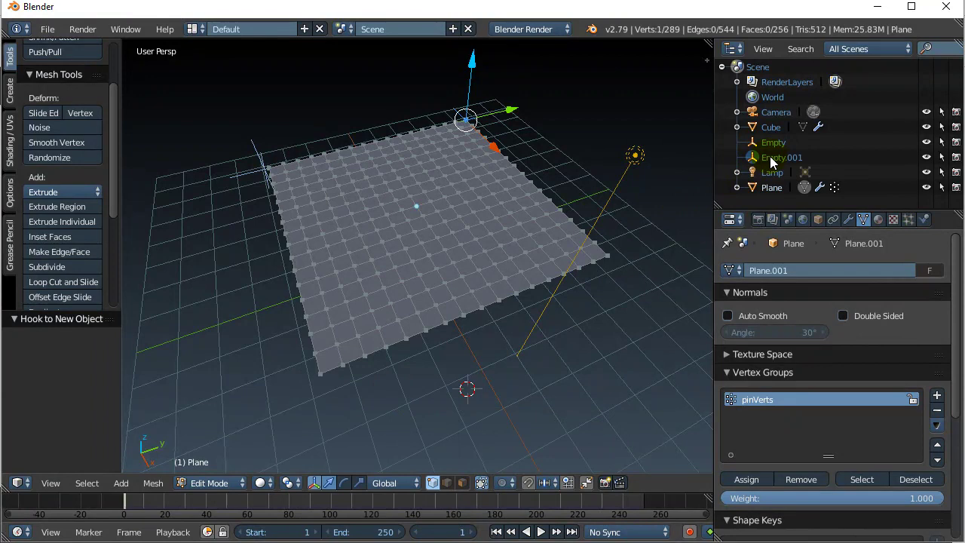
Move the Hook-Empty.001 modifier above Cloth in the plane's modifier stack
click(848, 220)
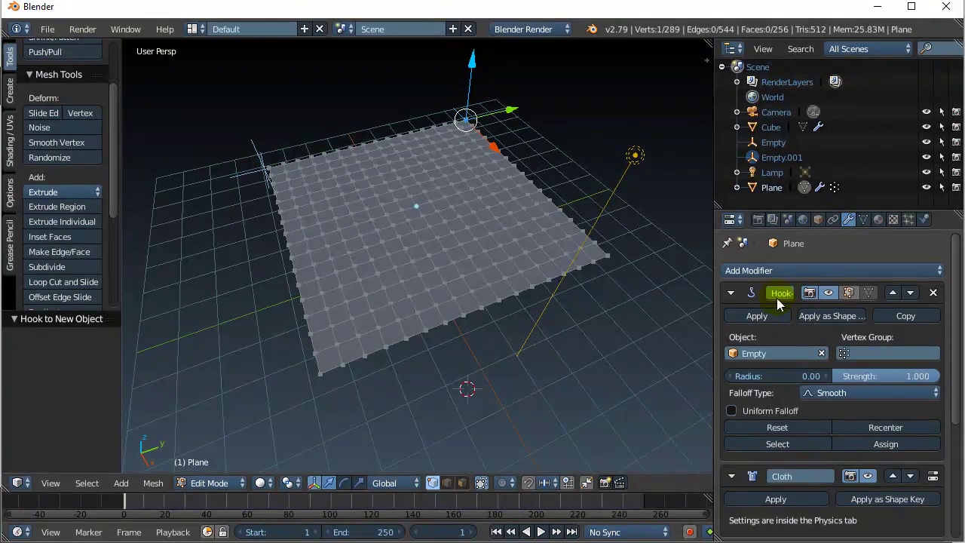
scroll(773, 295, down, 6)
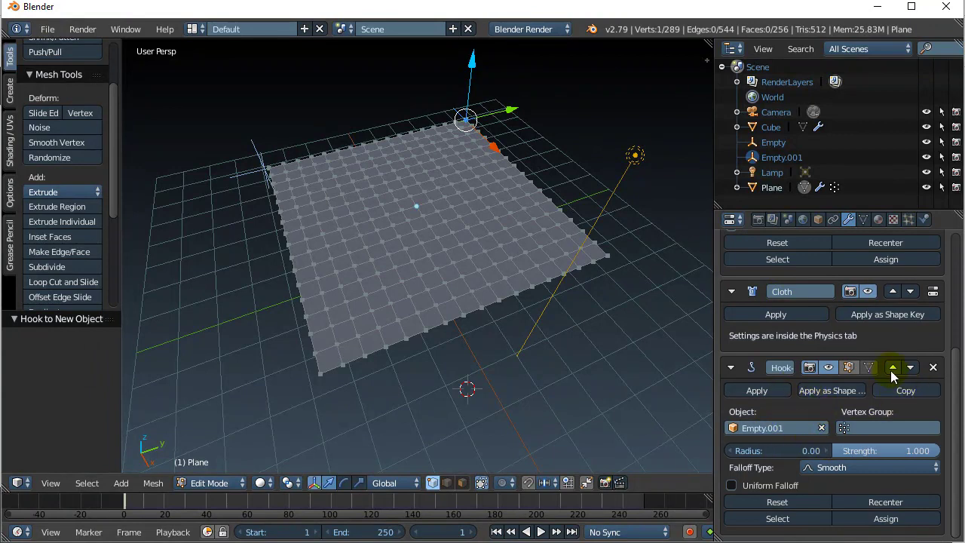
click(890, 366)
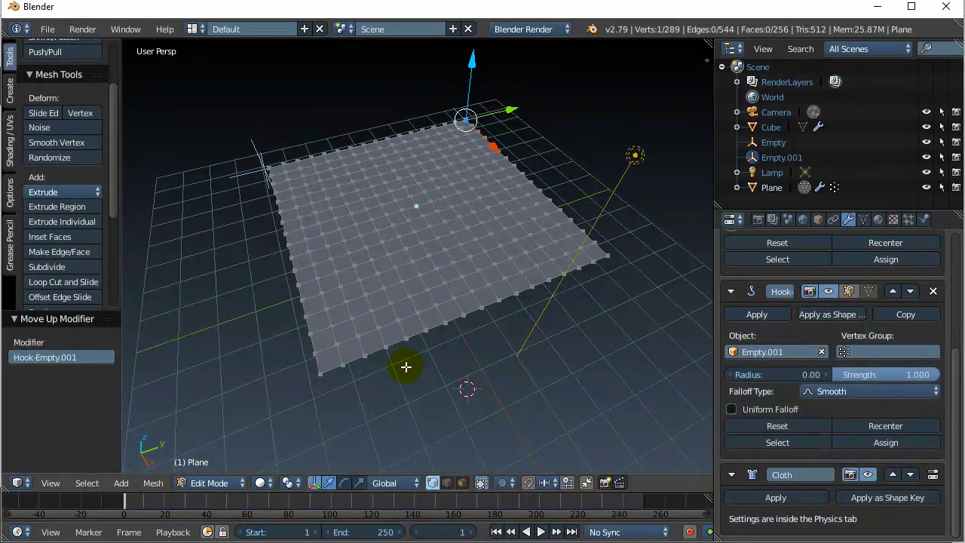
In Object Mode, start the cloth playback and move the first Empty
key(Tab)
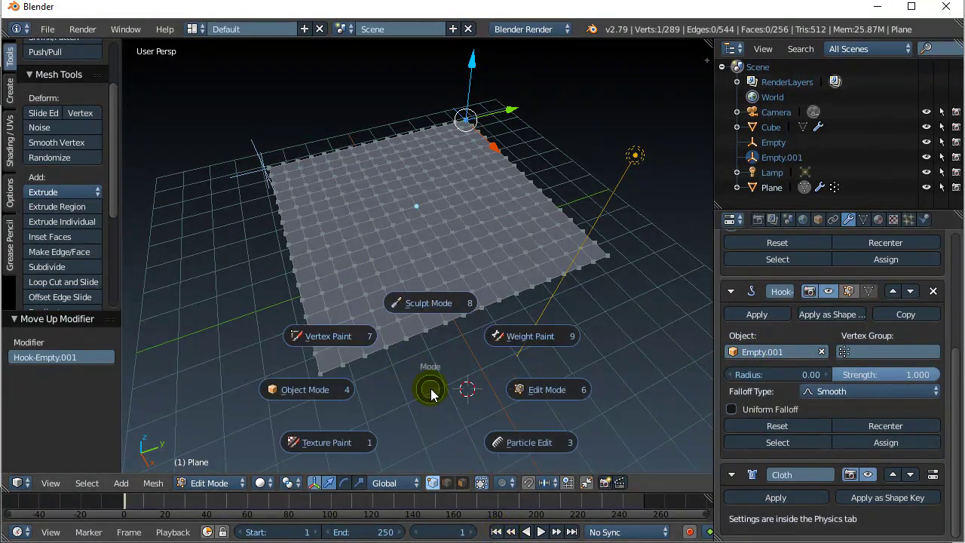
click(313, 390)
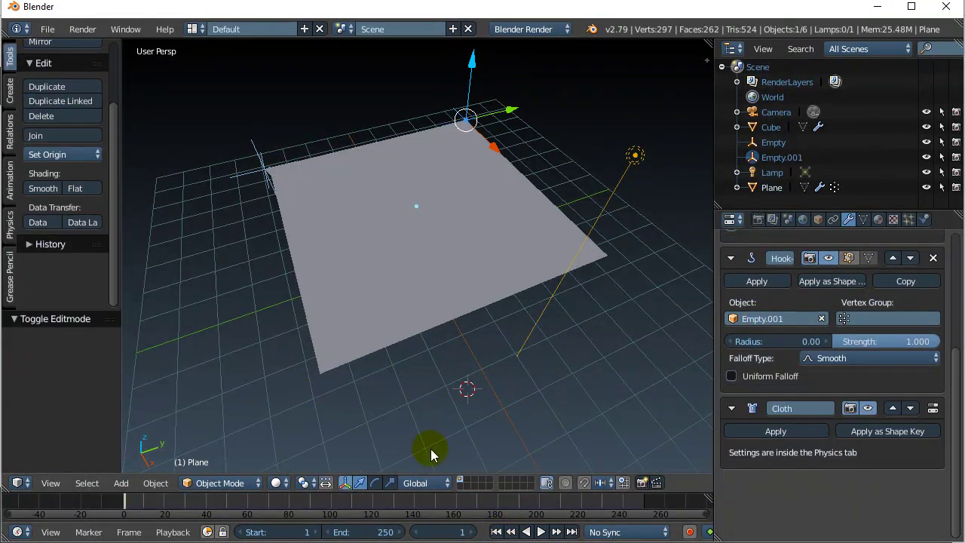
click(540, 532)
right_click(275, 164)
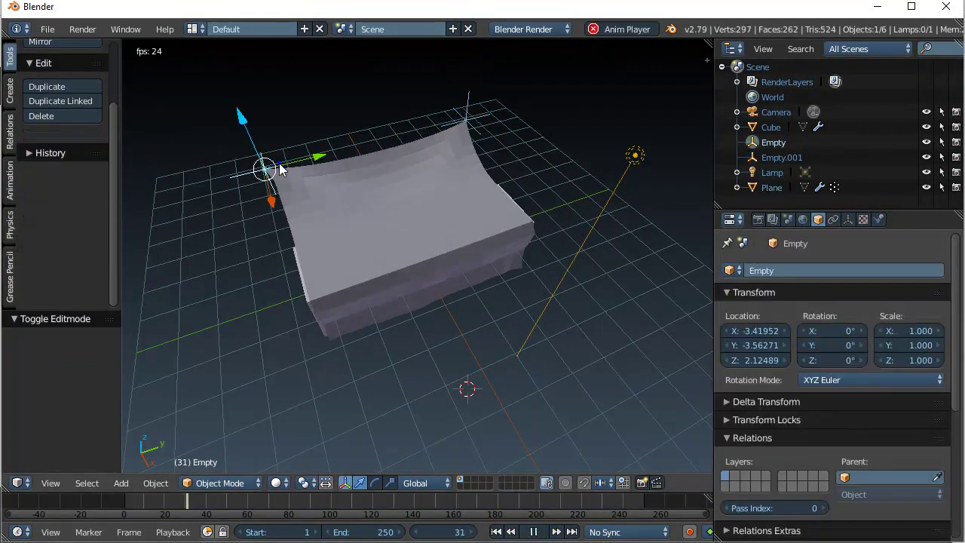
key(g)
click(327, 152)
During playback, move Empty.001 along Y and then along X
right_click(465, 115)
key(g)
key(y)
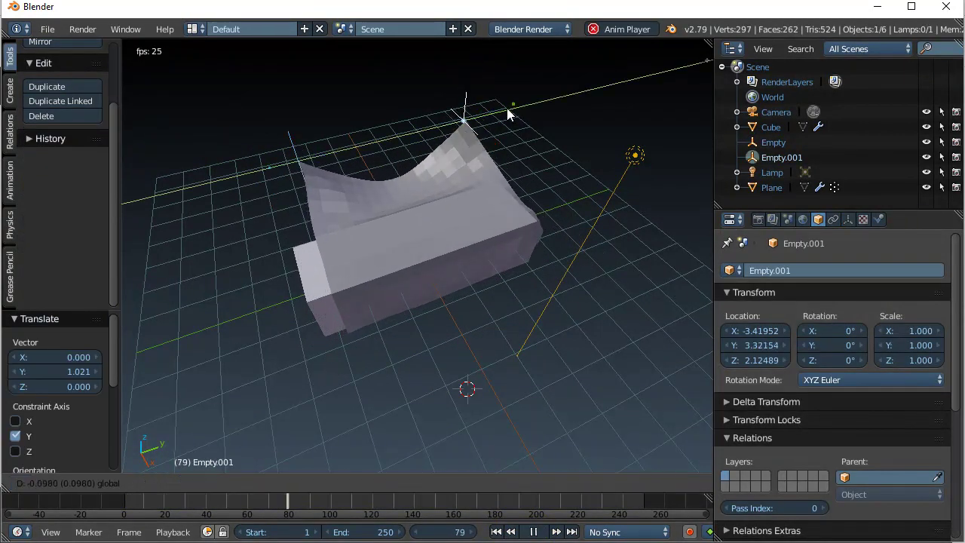
click(451, 125)
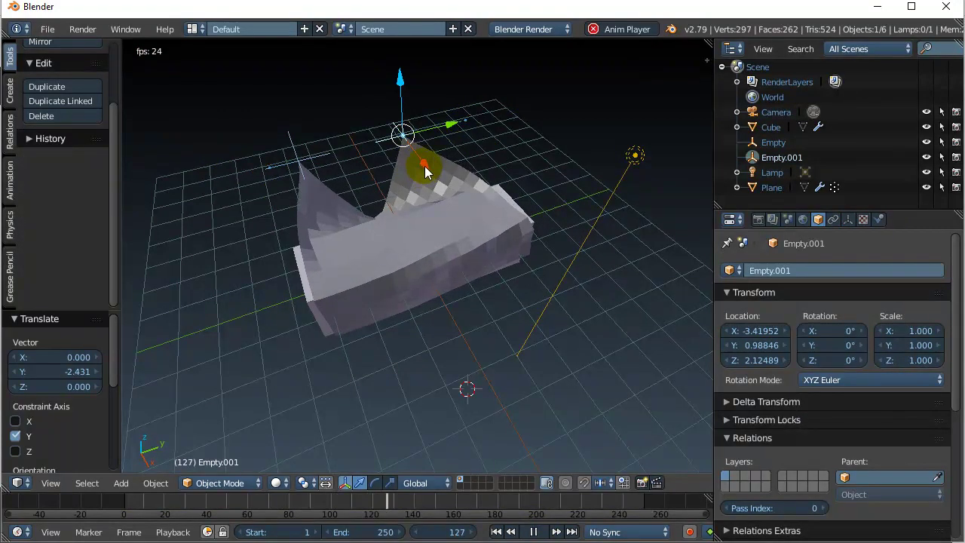
key(g)
key(y)
key(x)
click(394, 125)
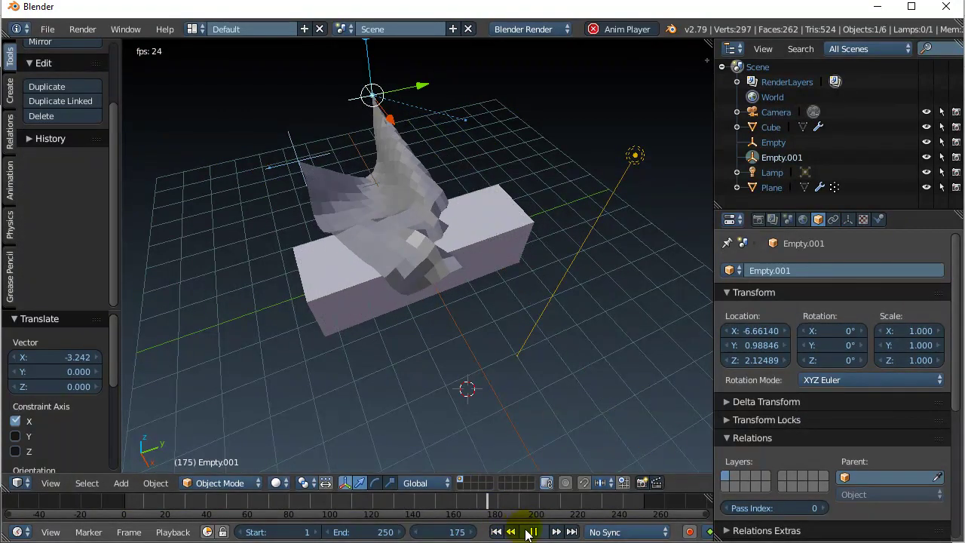
Stop playback, rewind to frame 1, and orbit to bring the cube into view
click(523, 533)
click(496, 533)
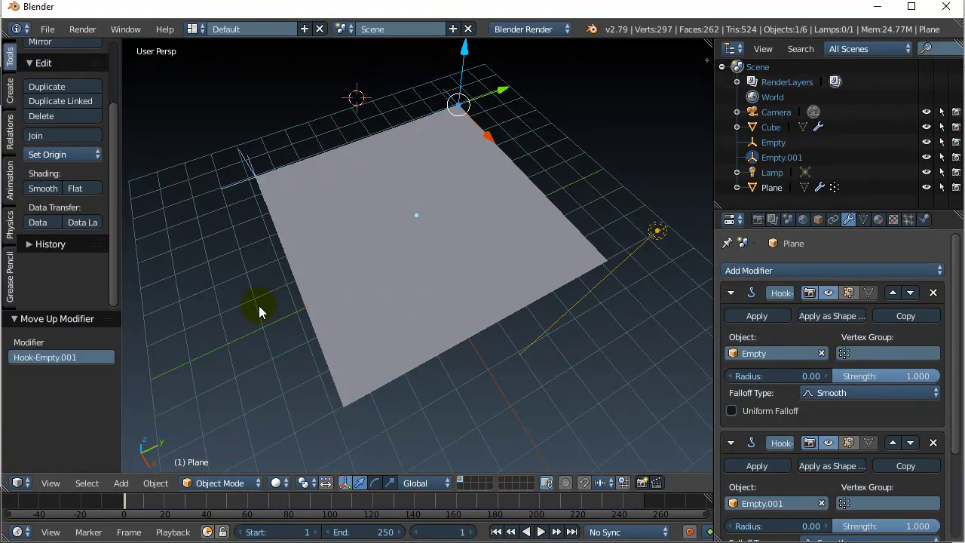
middle_drag(232, 290, 379, 219)
Raise the cube 1.086 along Z and nudge it 0.007 along X against the plane's edge
right_click(386, 213)
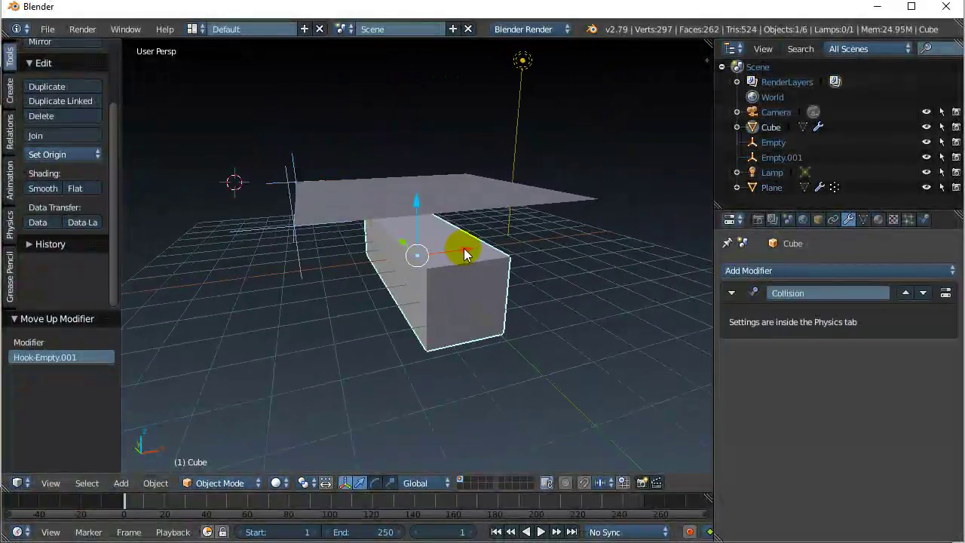
middle_drag(459, 244, 384, 264)
drag(384, 264, 245, 260)
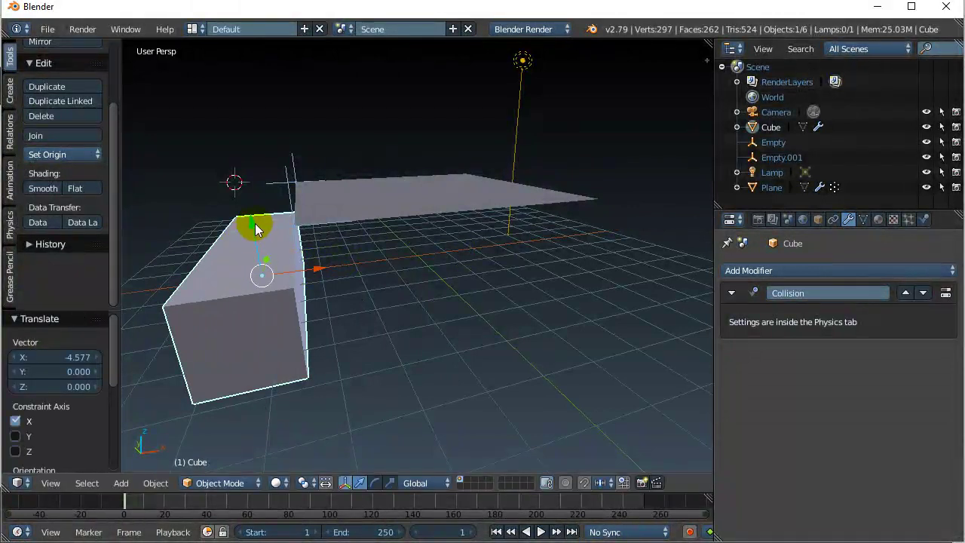
drag(257, 228, 249, 189)
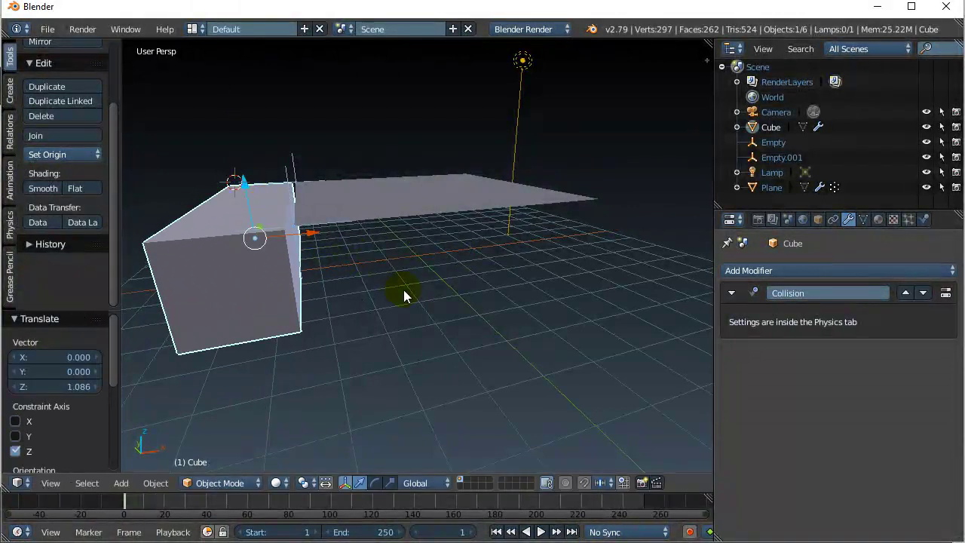
middle_drag(403, 289, 440, 305)
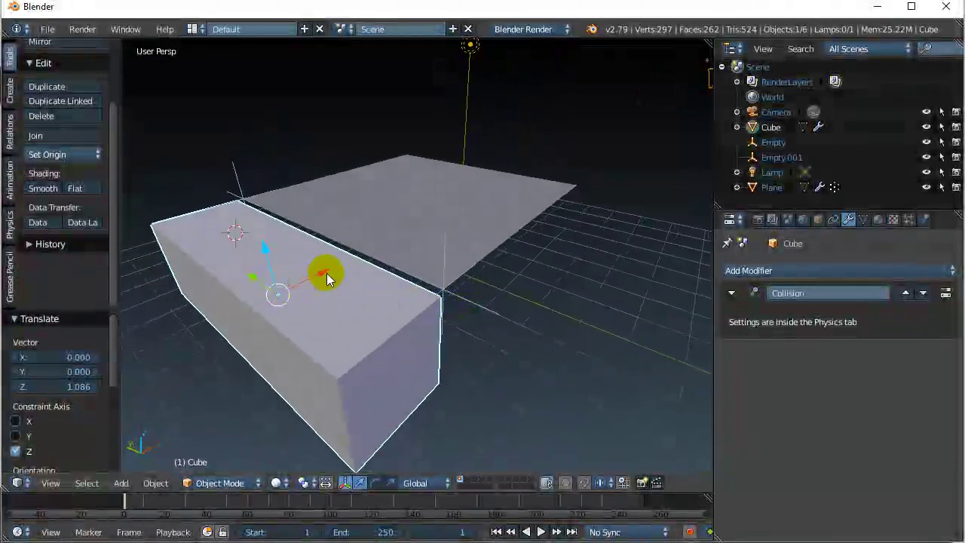
drag(326, 273, 327, 271)
middle_drag(498, 380, 387, 200)
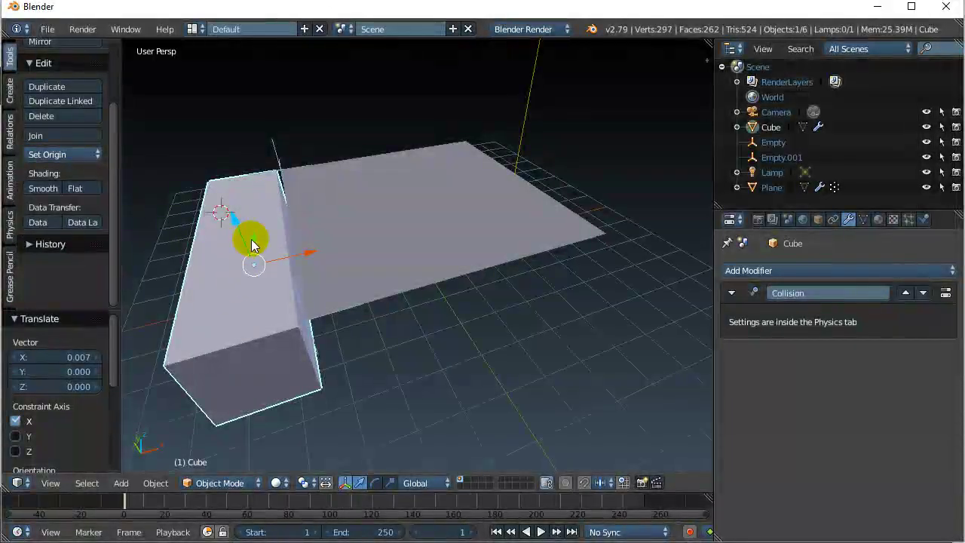
middle_drag(398, 334, 428, 347)
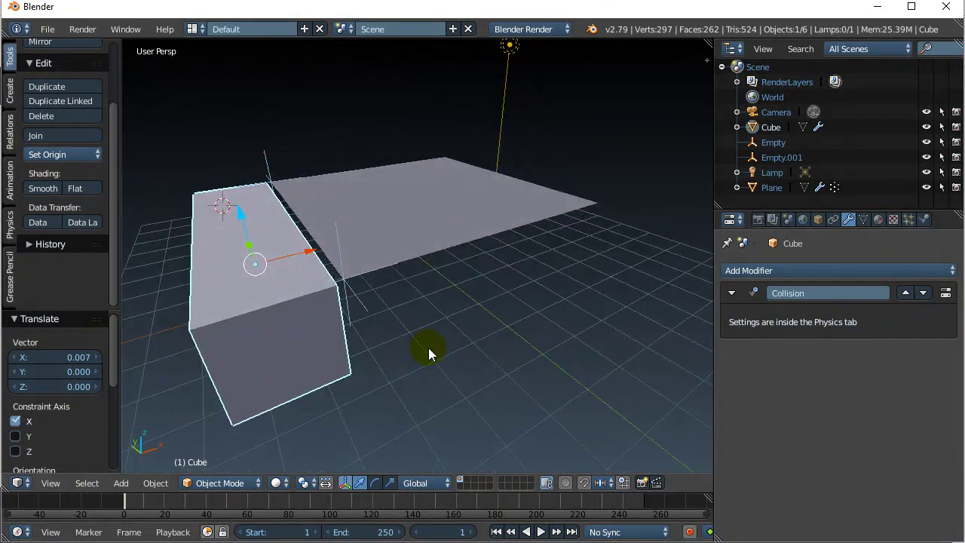
Select the first Empty, then add the Cube to the selection as the active parent
right_click(343, 279)
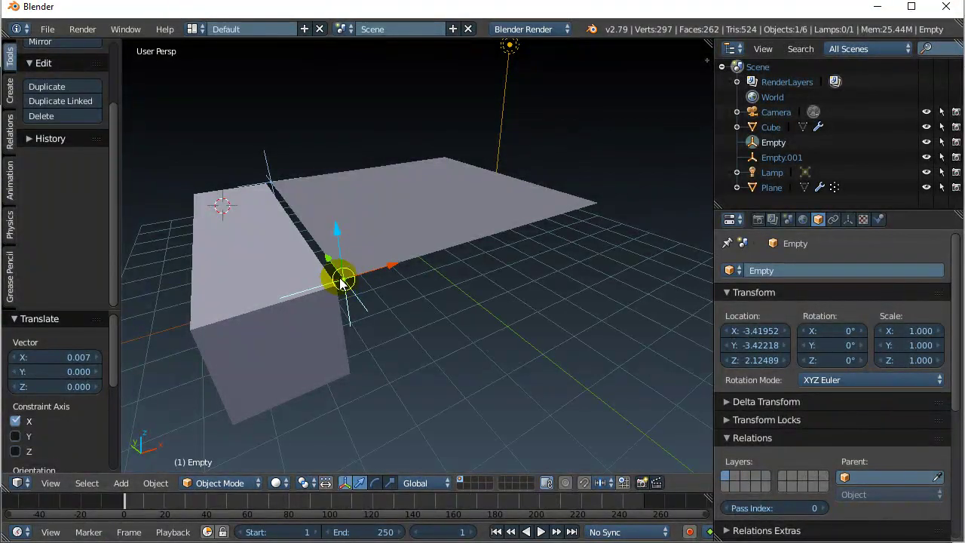
right_click(269, 188)
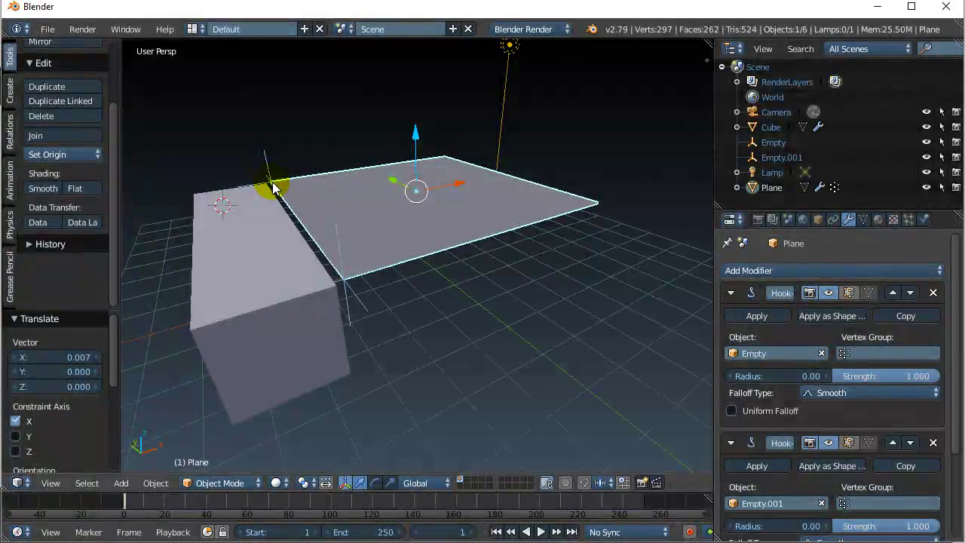
right_click(270, 184)
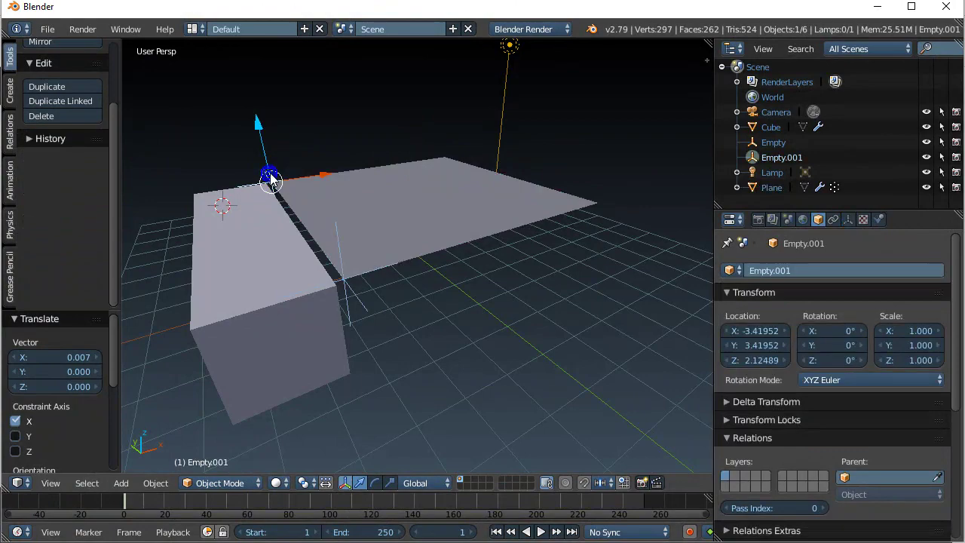
right_click(344, 281)
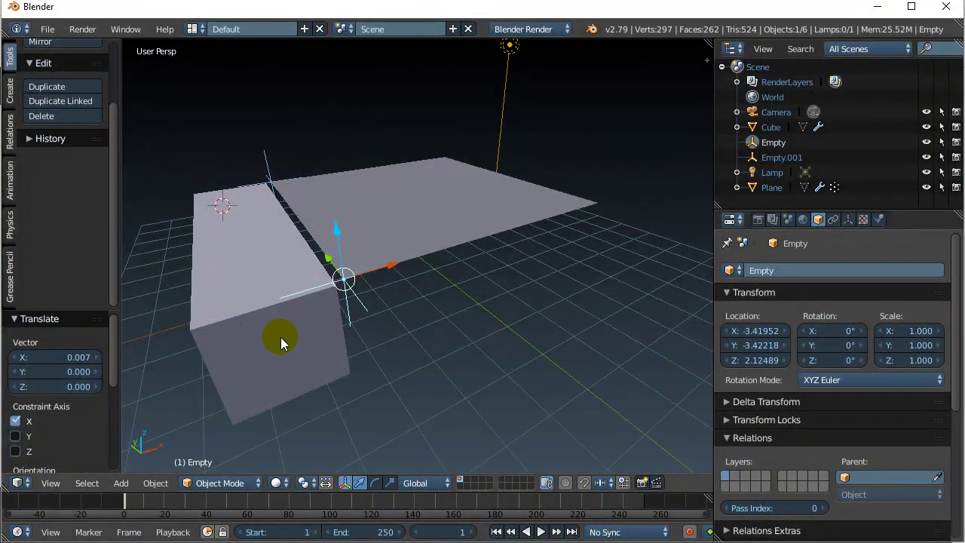
right_click(261, 275)
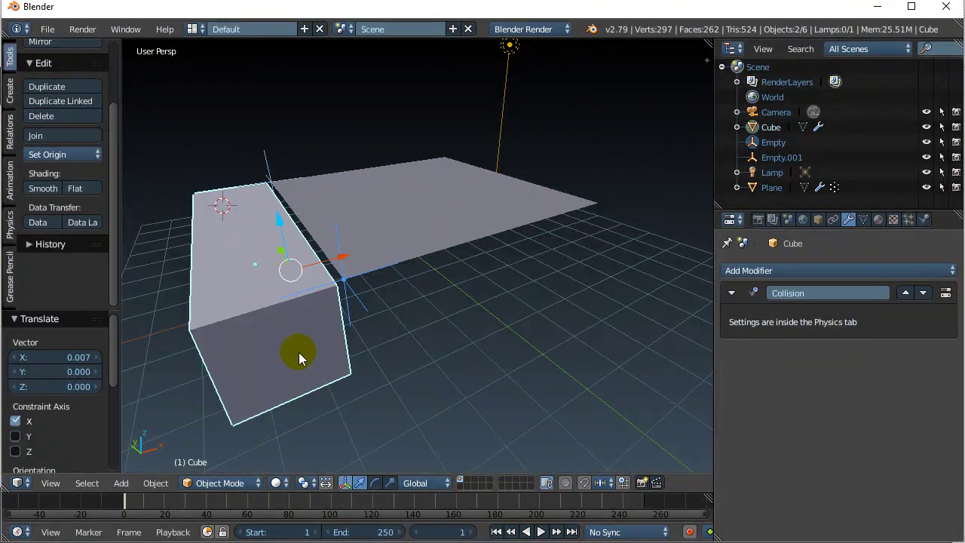
Vertex-parent the first Empty to the cube's corner vertex beside it using Make Vertex Parent
key(Tab)
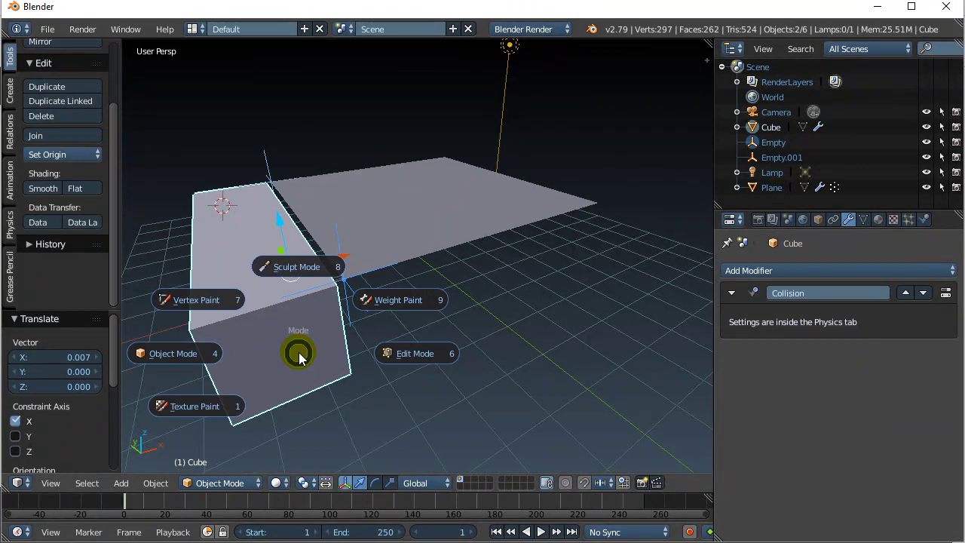
click(405, 355)
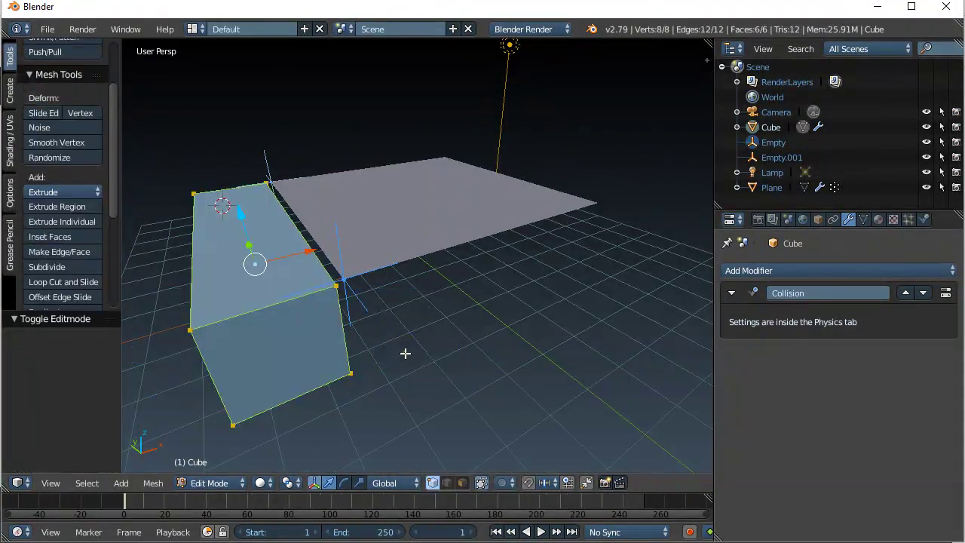
right_click(336, 285)
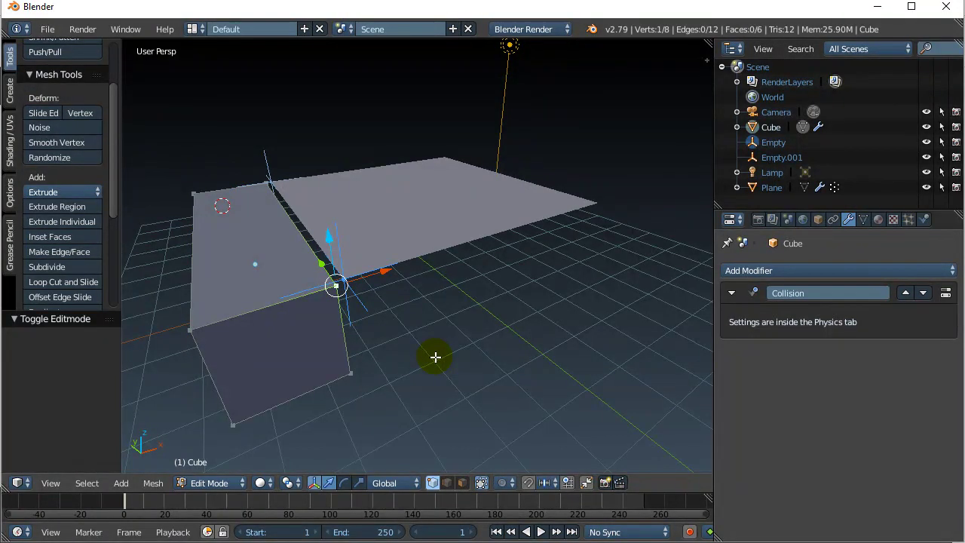
click(149, 482)
mouse_move(187, 285)
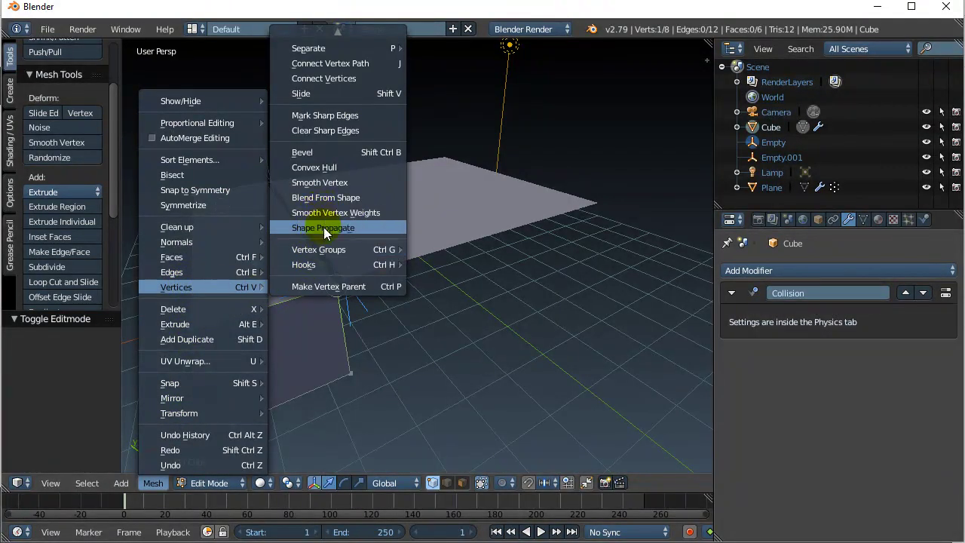
click(324, 287)
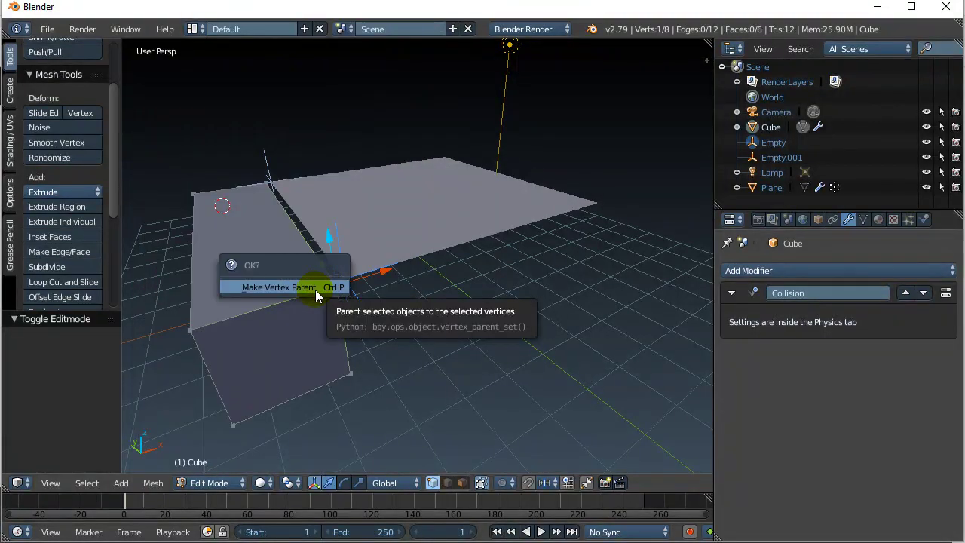
click(315, 287)
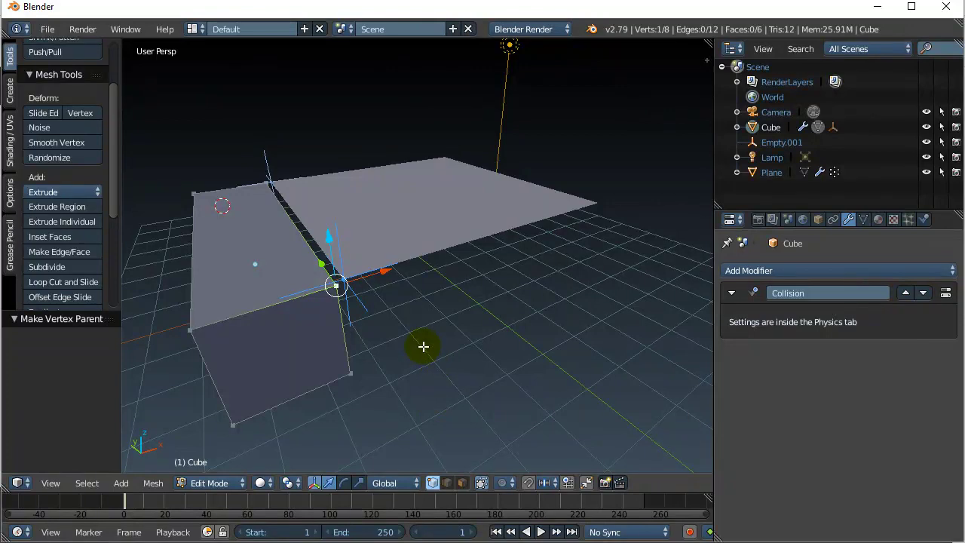
key(Tab)
In Object Mode, select Empty.001 and add the Cube as the active parent
click(315, 344)
right_click(329, 207)
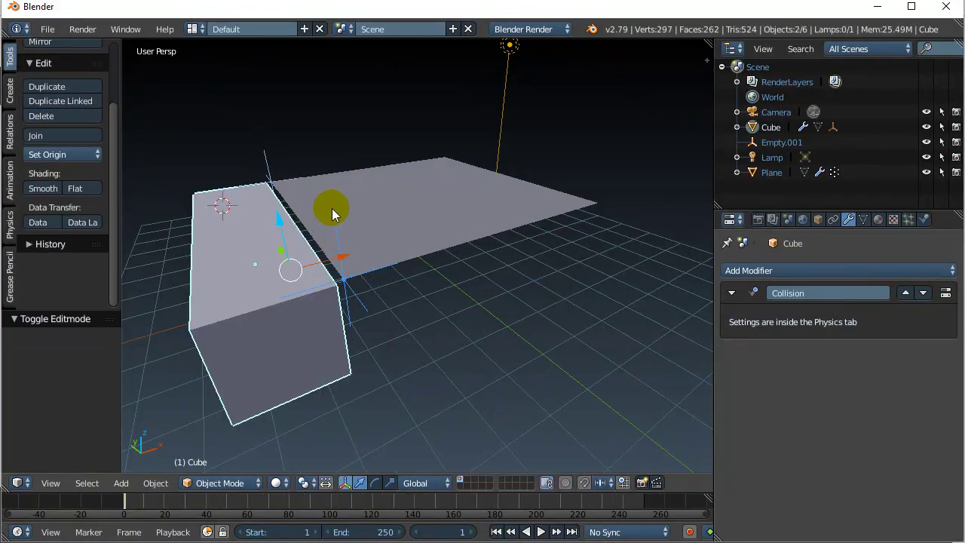
right_click(332, 204)
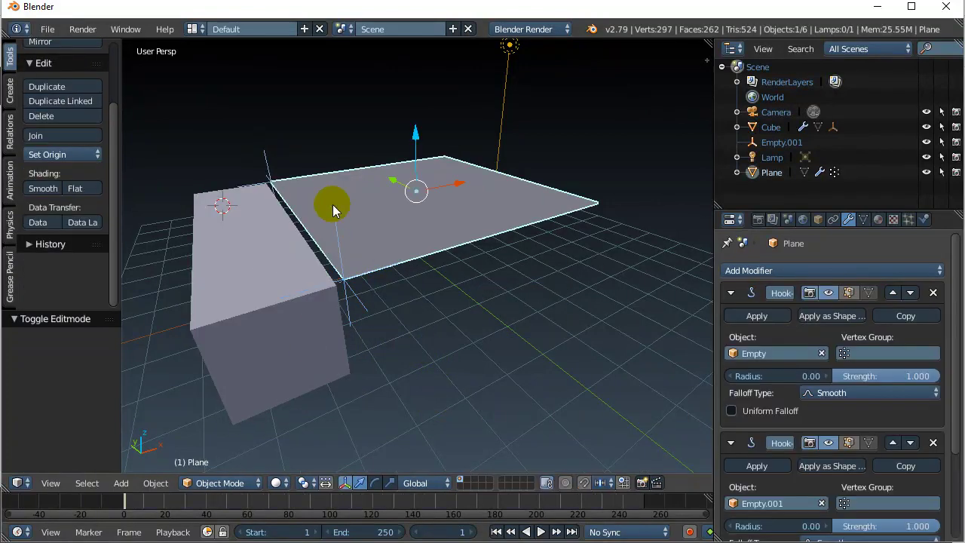
right_click(266, 166)
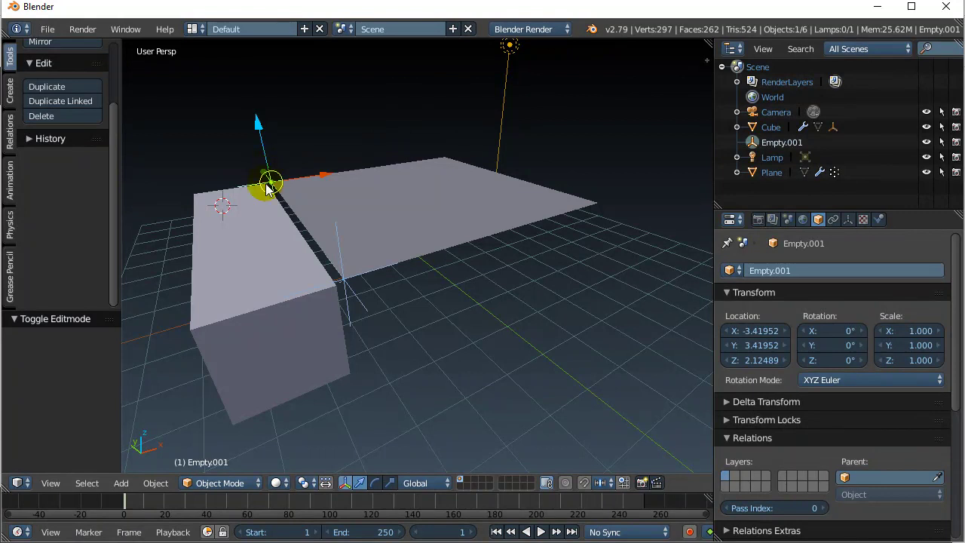
right_click(244, 241)
Vertex-parent Empty.001 to the cube's top-left corner vertex with Ctrl+P
key(Tab)
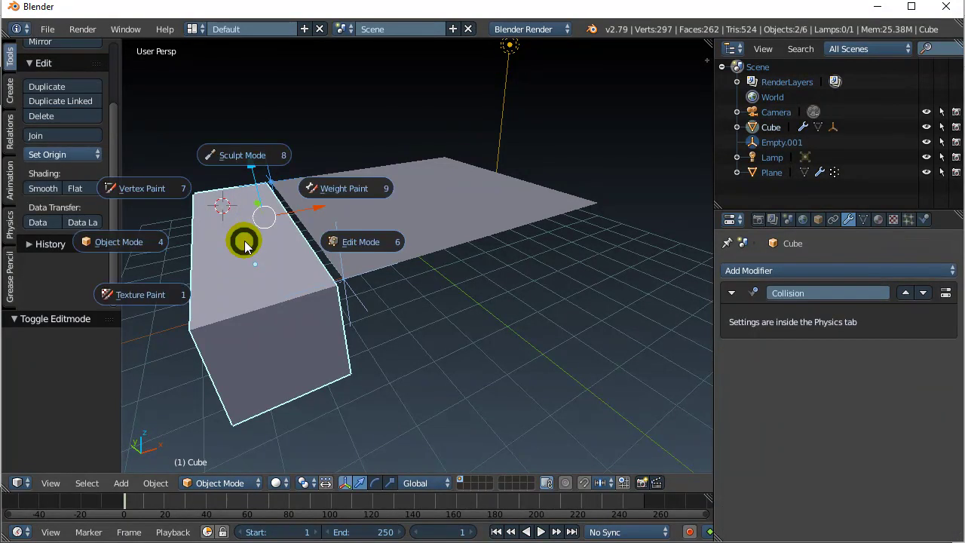
click(334, 241)
right_click(265, 185)
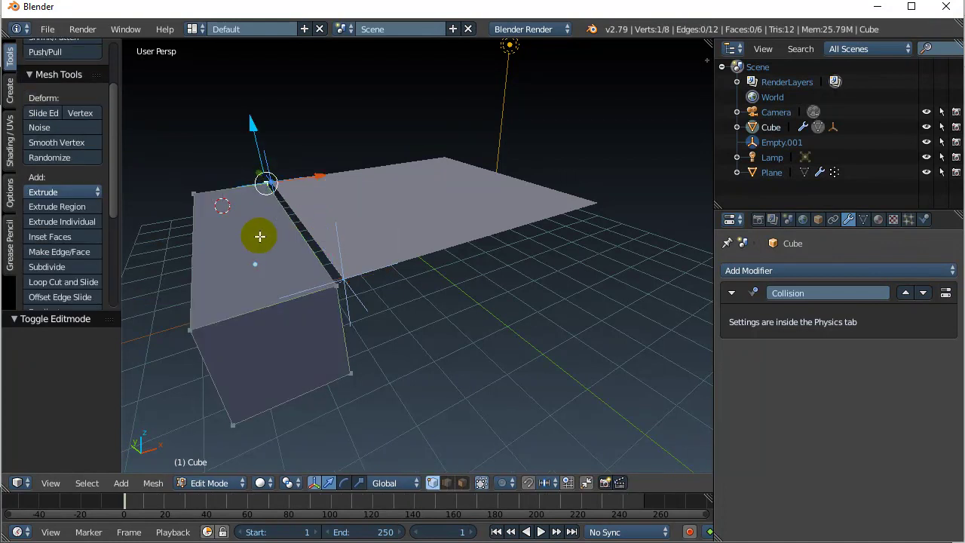
key(ctrl+p)
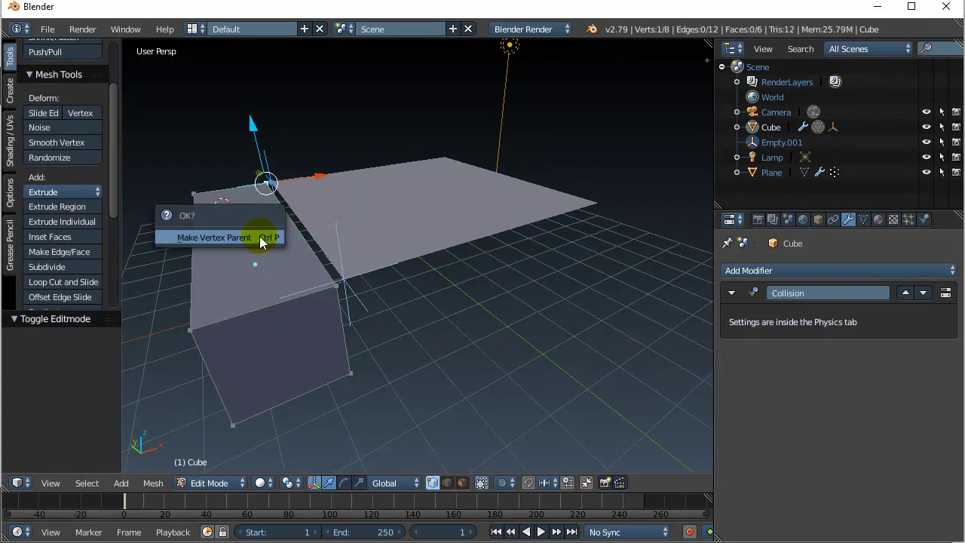
click(210, 237)
middle_drag(465, 325, 650, 335)
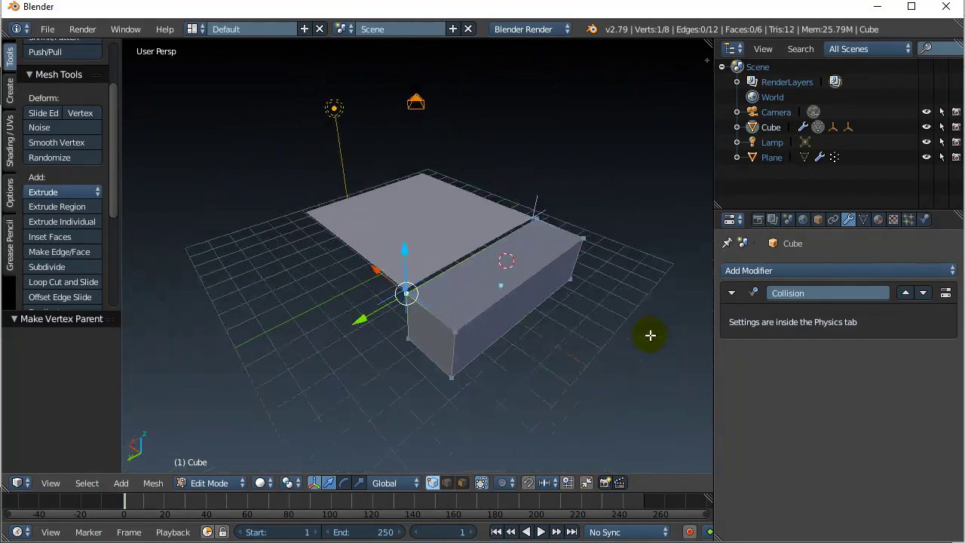
Play the cloth simulation from frame 1, then stop and rewind to frame 1
click(497, 532)
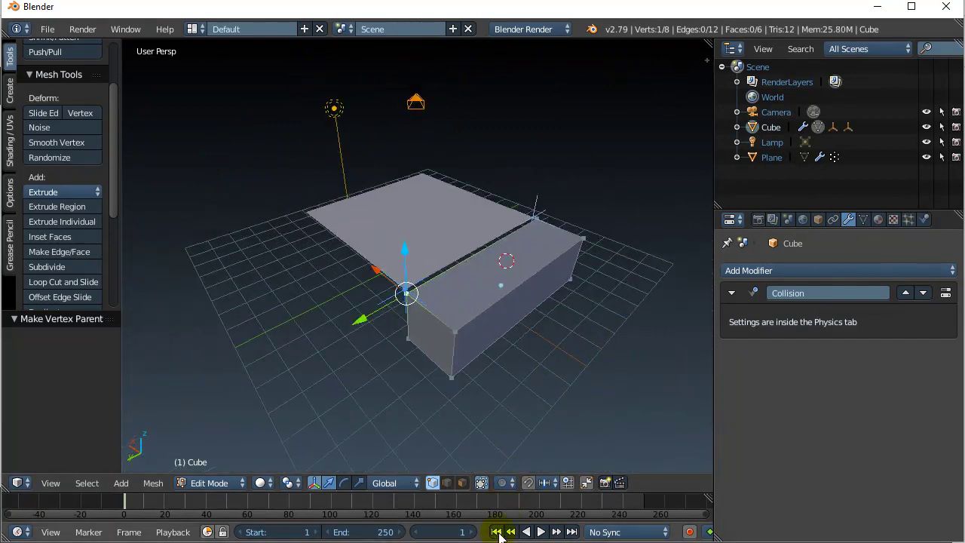
click(395, 291)
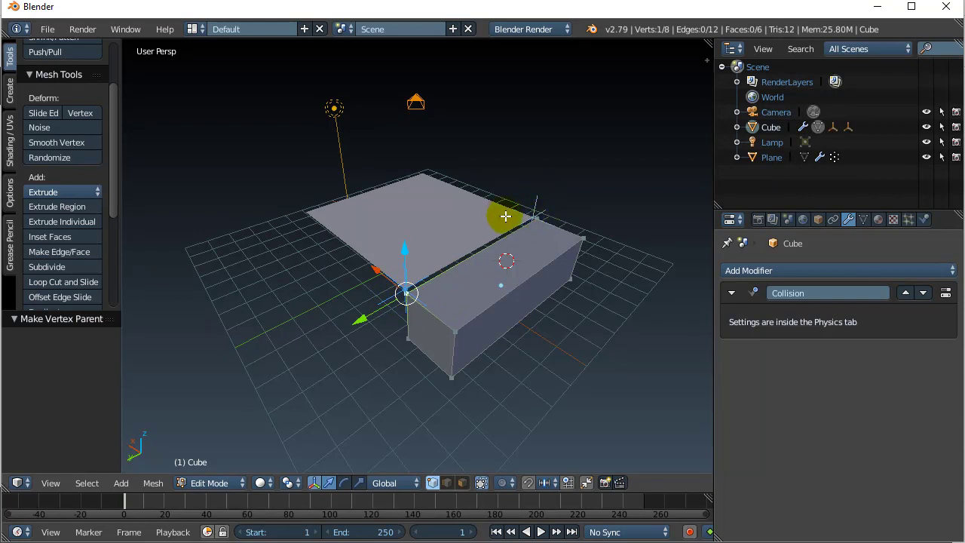
click(541, 532)
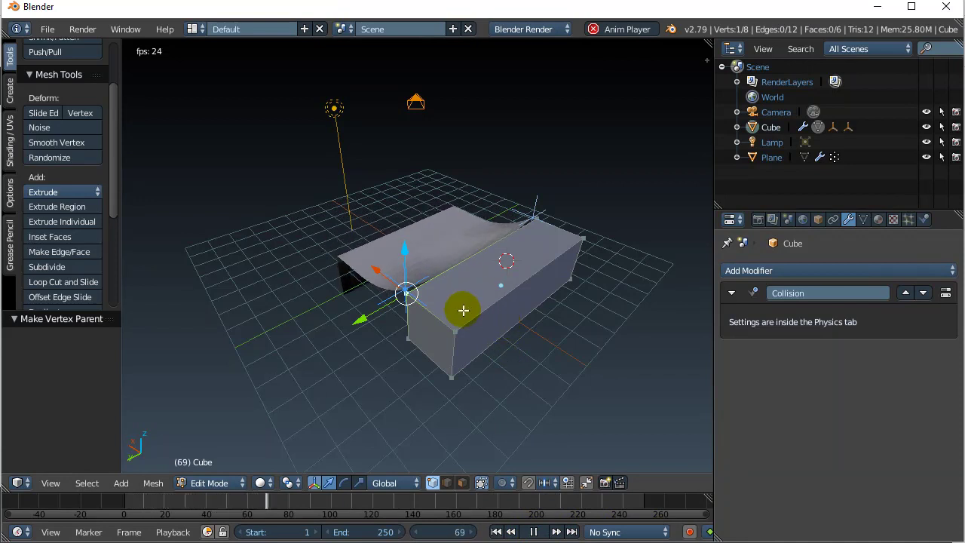
click(533, 532)
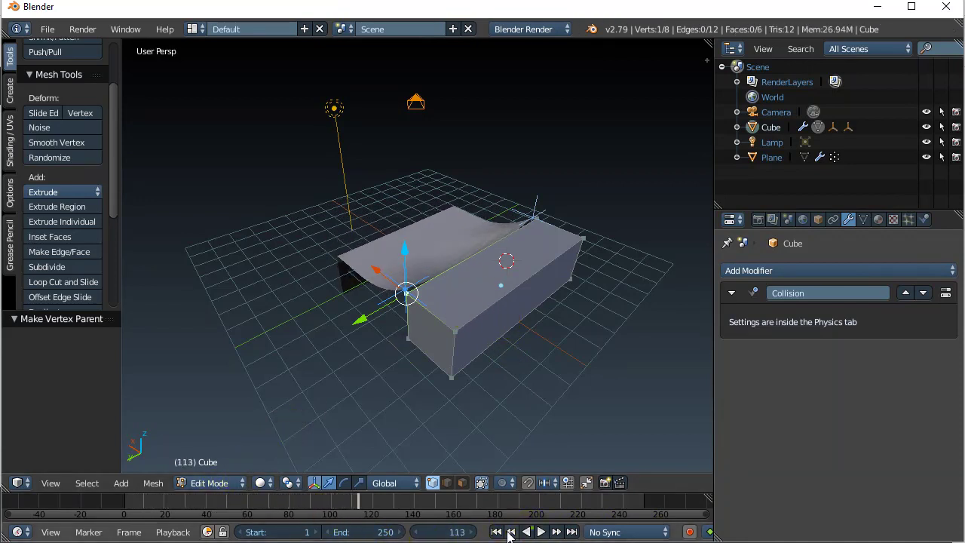
click(497, 531)
In Object Mode, slide the box along X during playback, then stop and rewind
click(215, 482)
click(215, 464)
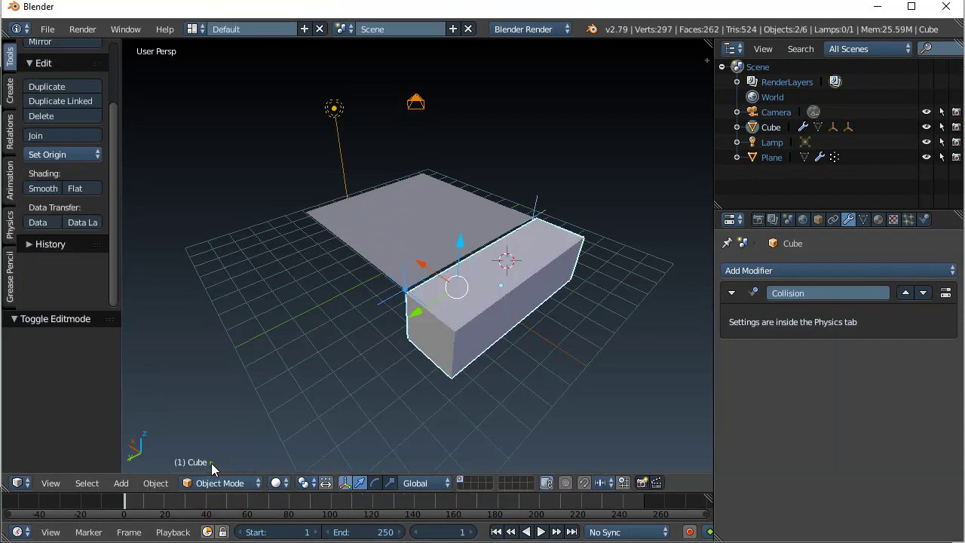
click(540, 531)
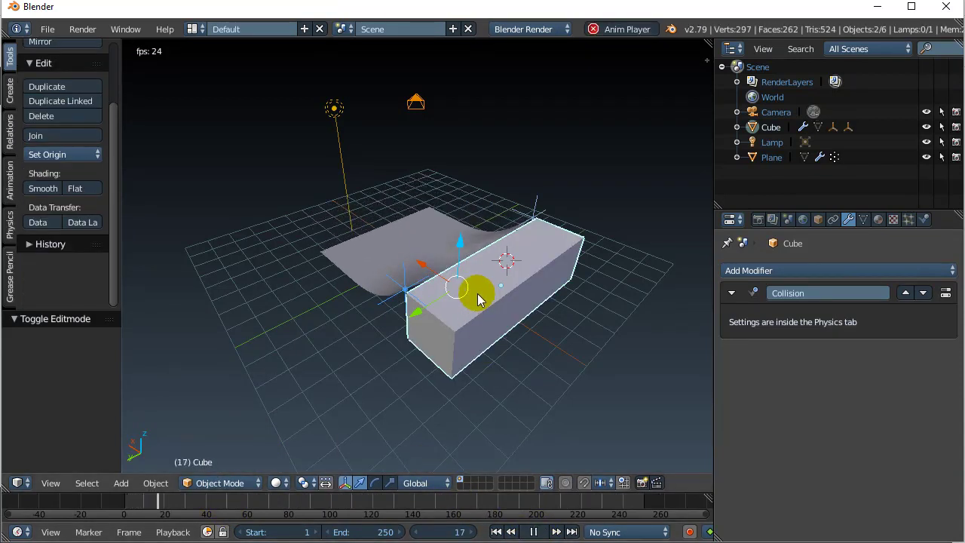
click(458, 271)
drag(459, 263, 463, 323)
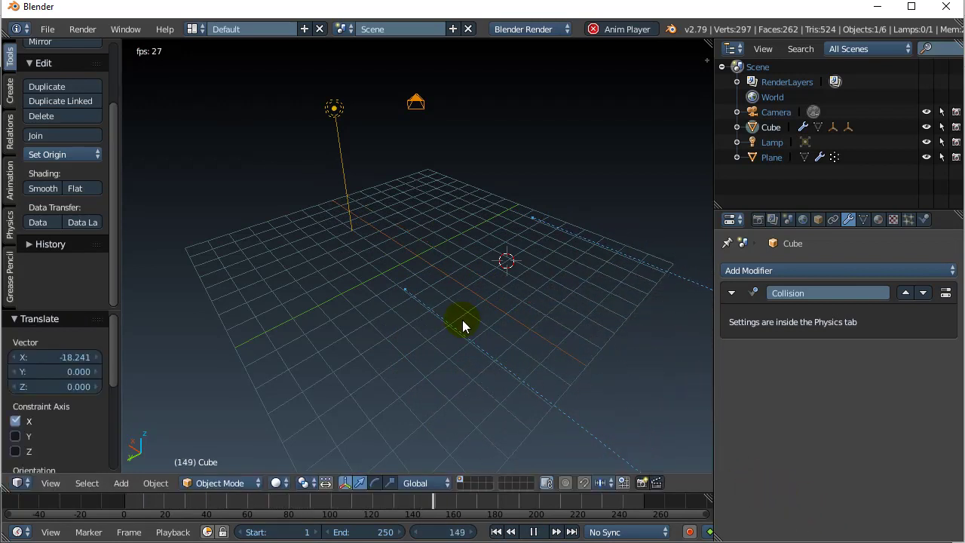
click(511, 532)
click(495, 532)
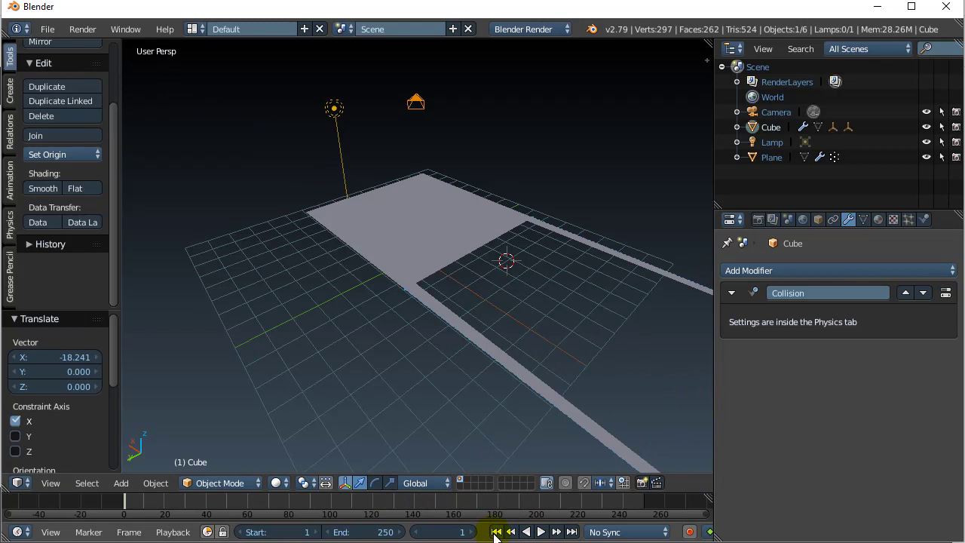
Replay the simulation while moving the box along Z and X, ending at -2.792 X
key(alt+a)
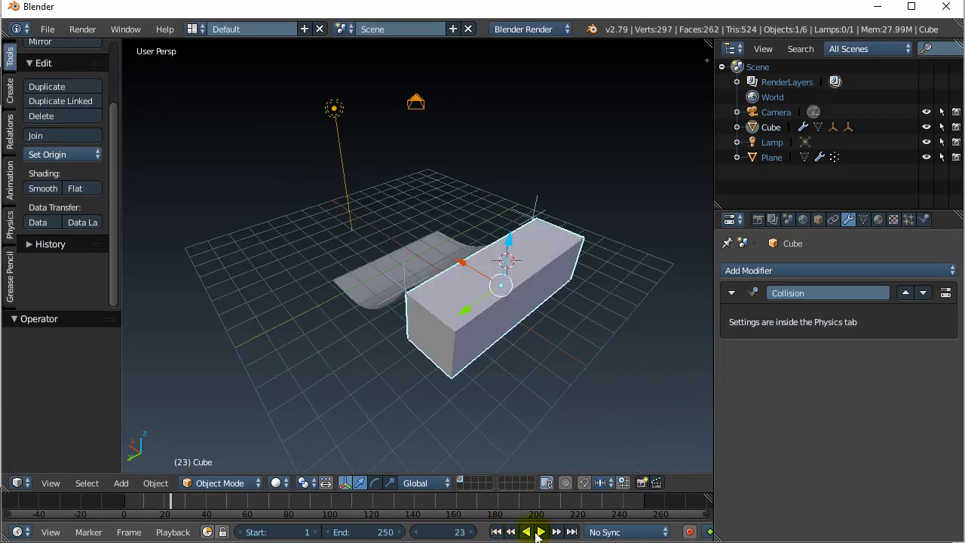
click(539, 532)
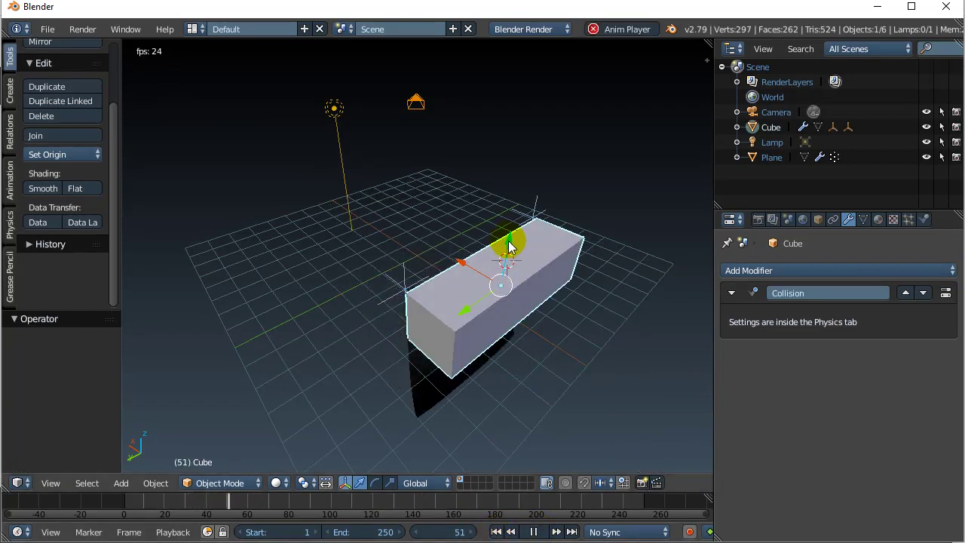
drag(511, 243, 506, 324)
drag(458, 291, 535, 338)
middle_drag(534, 338, 639, 331)
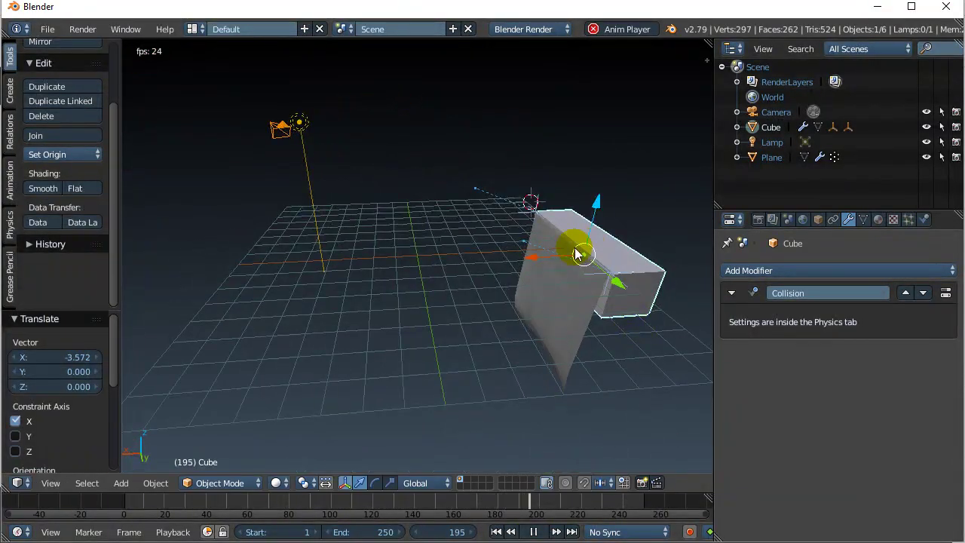
drag(527, 255, 582, 281)
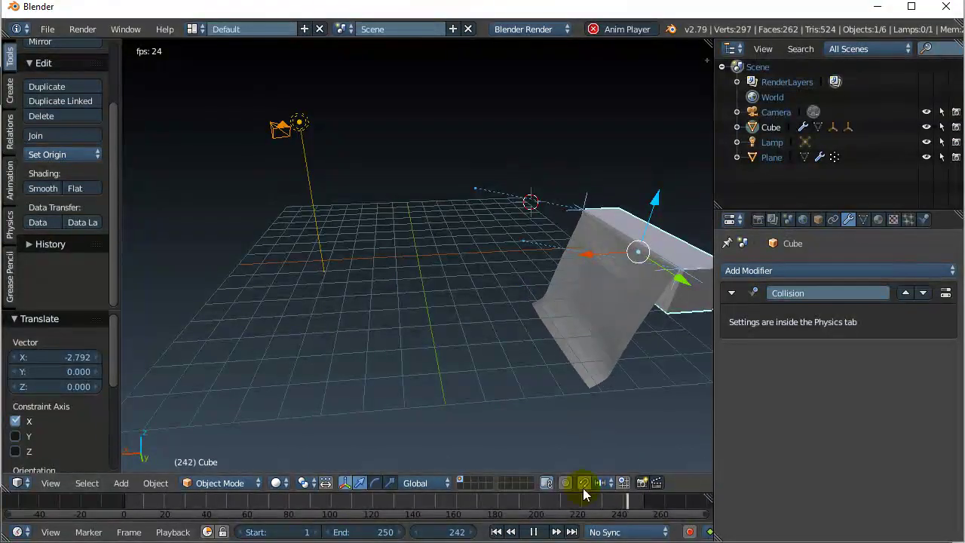
click(533, 532)
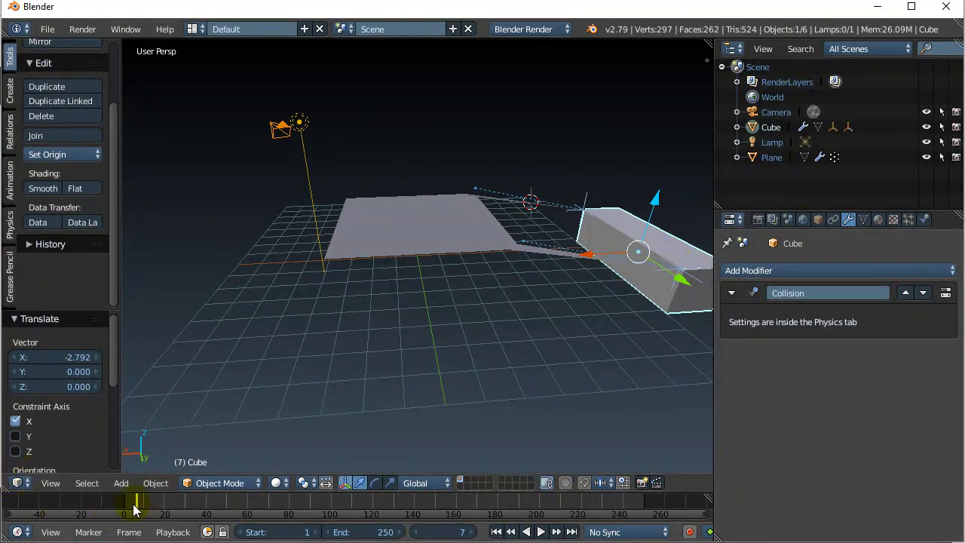
Play from frame 1 while lifting the box 4.399 along Z, then stop and rewind
click(496, 531)
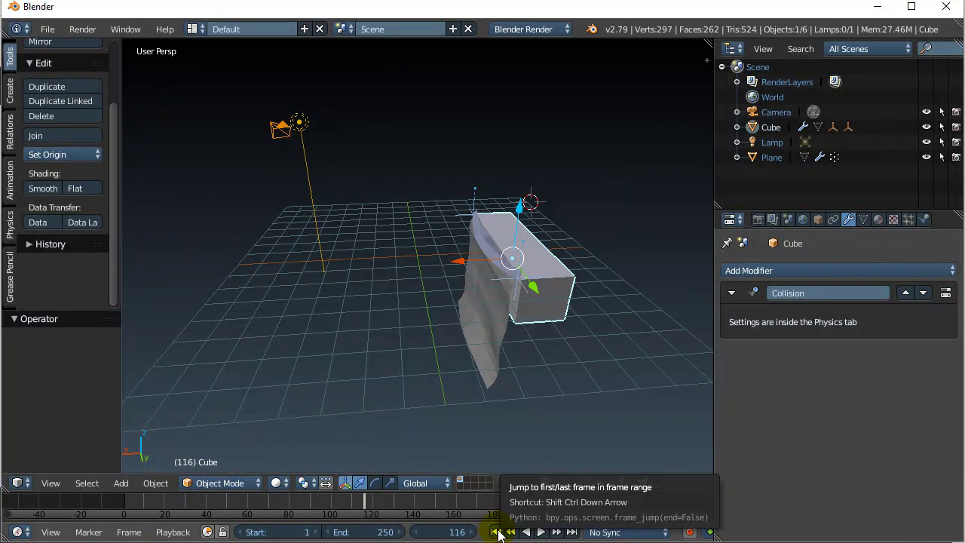
click(541, 531)
drag(520, 205, 525, 151)
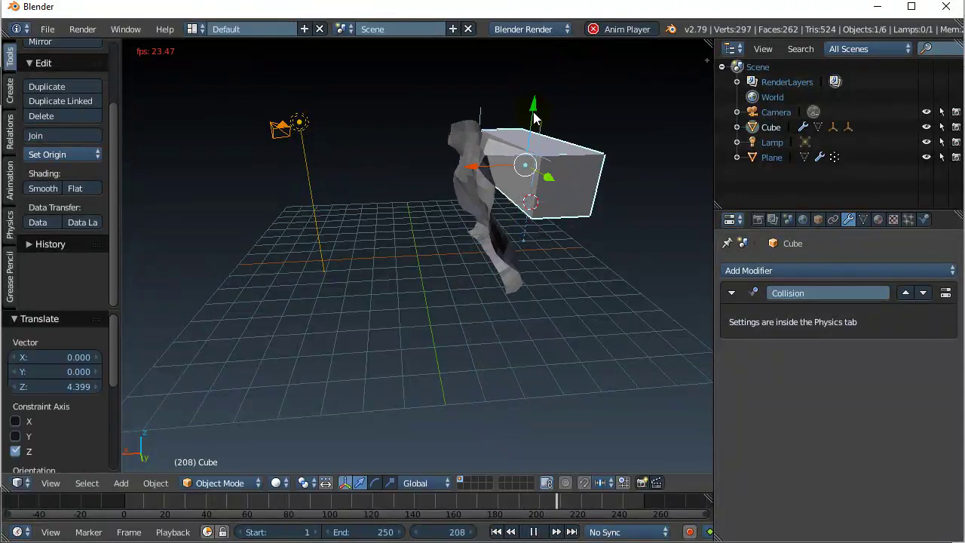
click(533, 531)
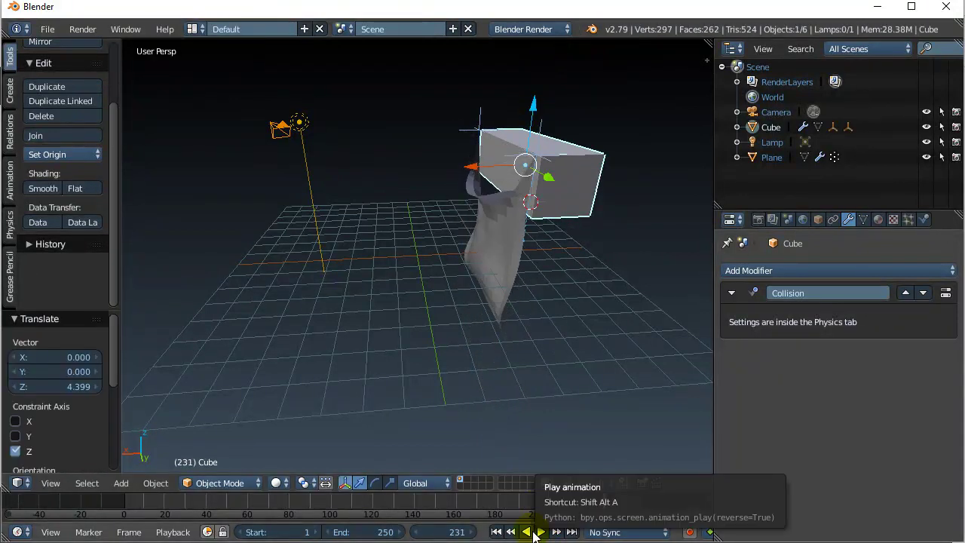
key(ctrl+z)
key(ctrl+z)
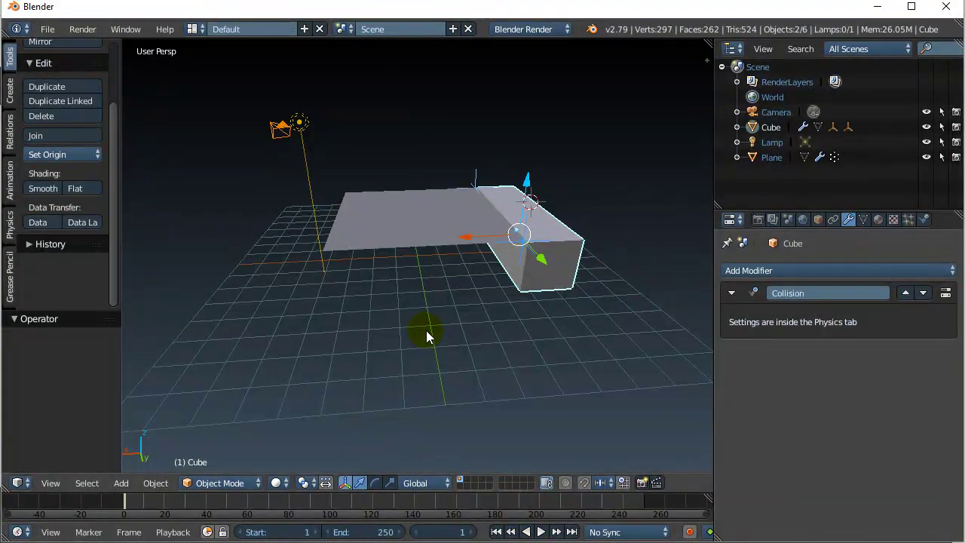